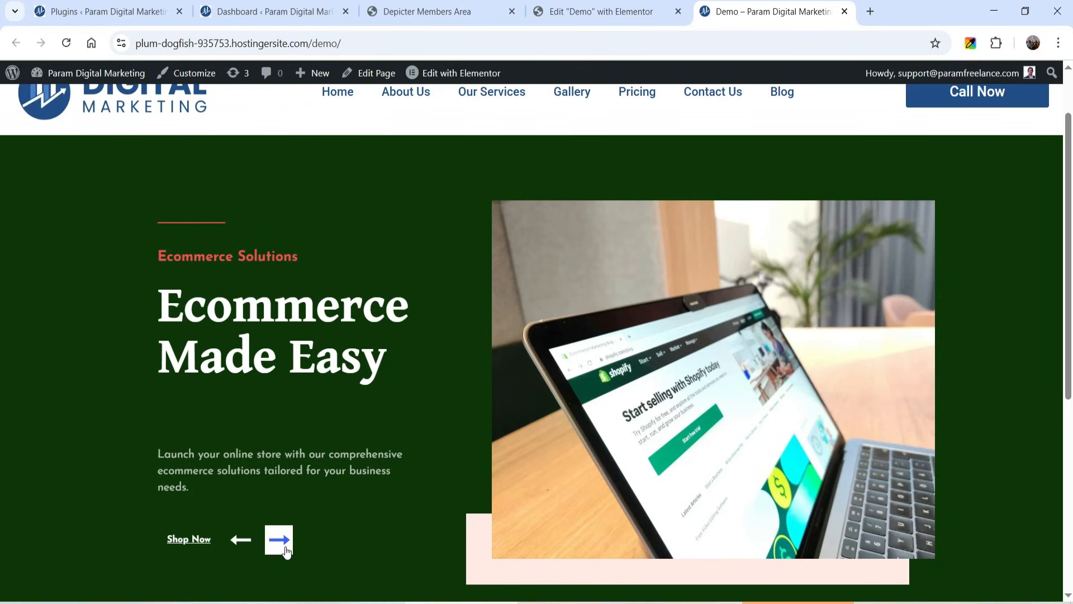
Step: Advance through the slides of the finished slider on the demo page to preview each one
click(279, 540)
click(278, 540)
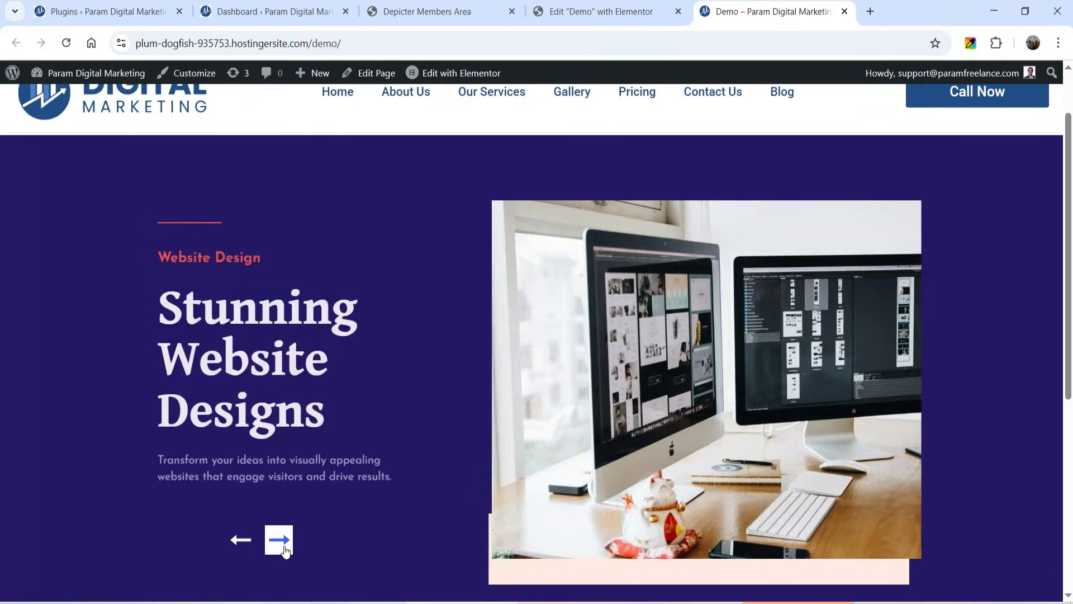
click(278, 540)
click(278, 540)
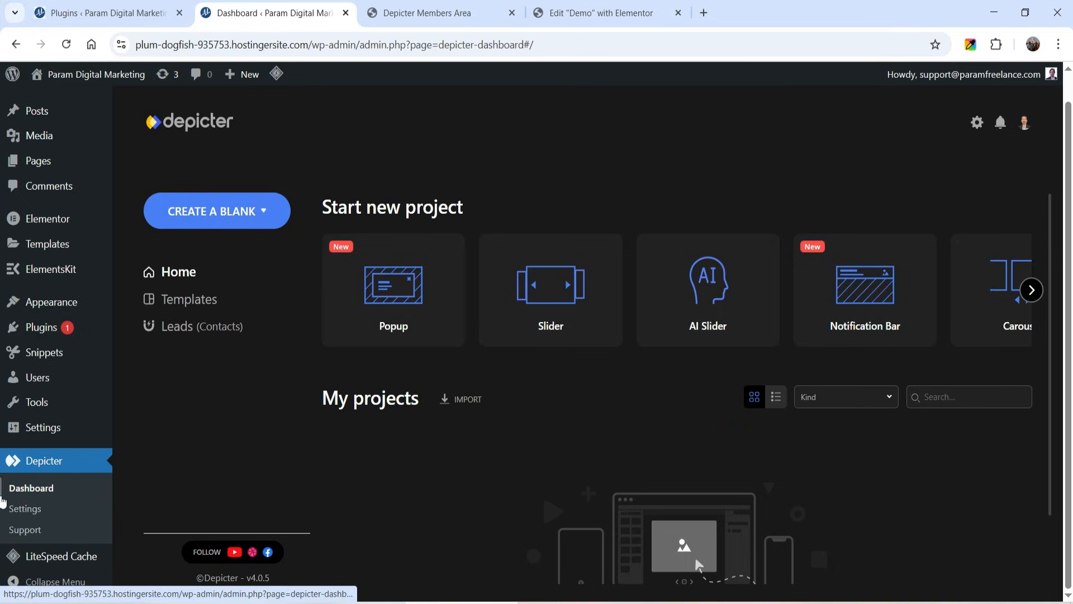
Step: Open the Depicter dashboard and look through all the project types offered for a new project
click(19, 489)
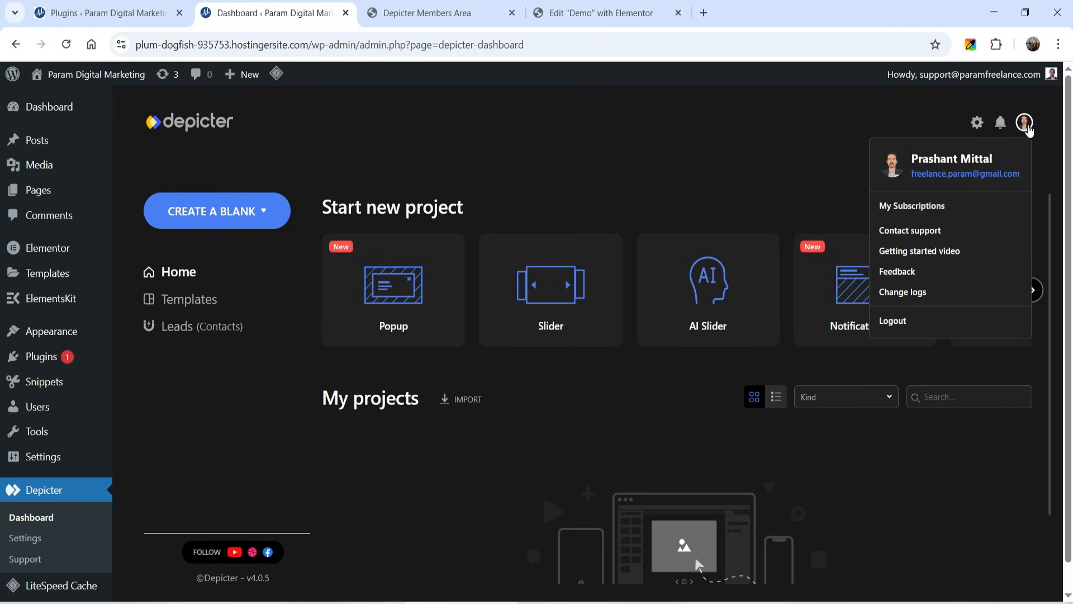
click(629, 159)
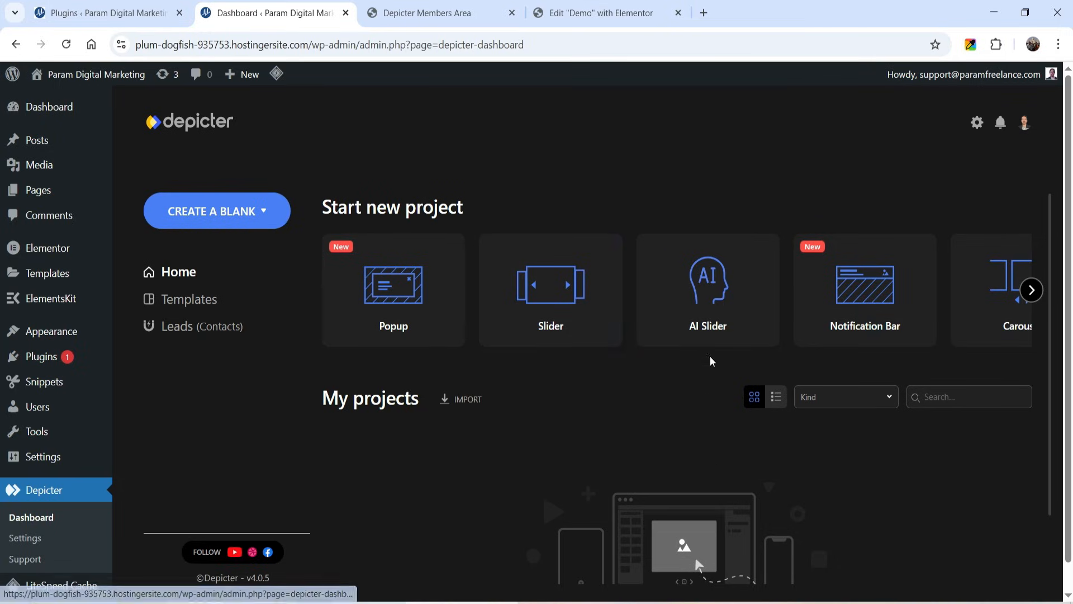
click(1031, 289)
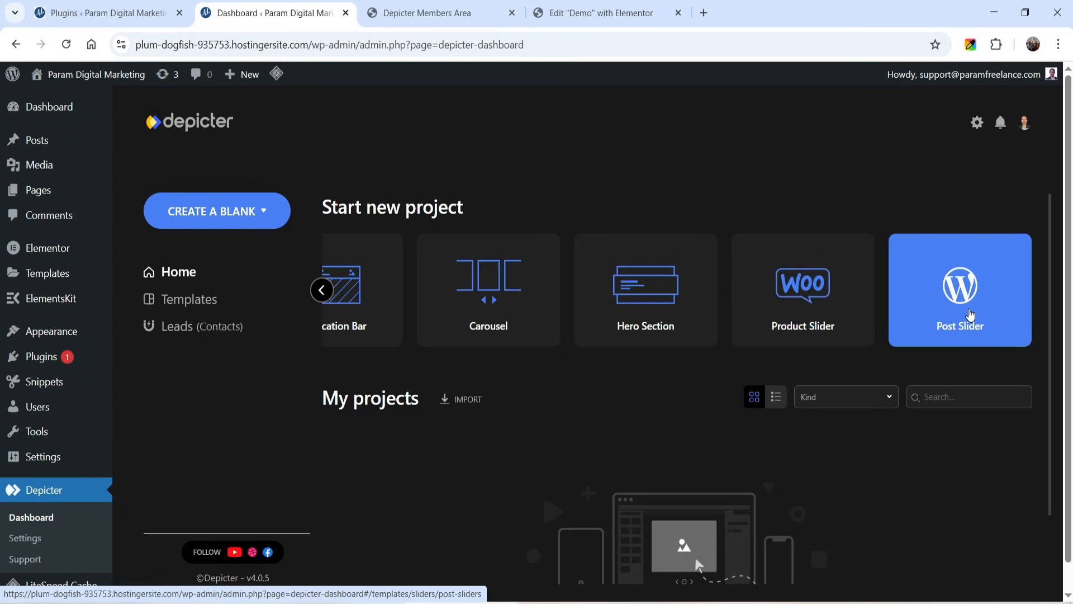
click(322, 290)
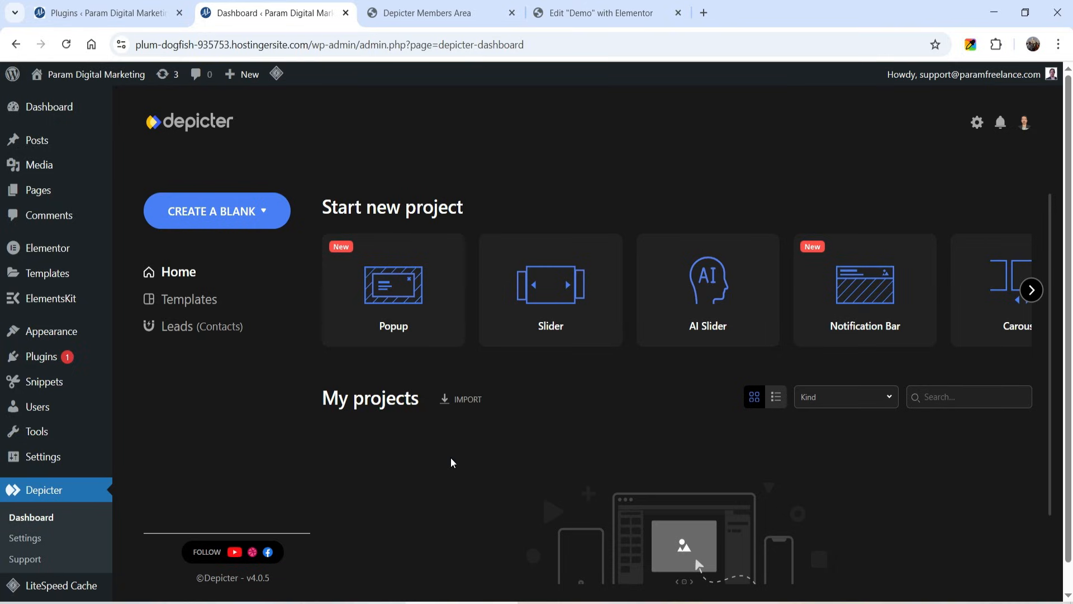
Step: Start a new AI Slider project and continue past the wizard's introduction
click(705, 296)
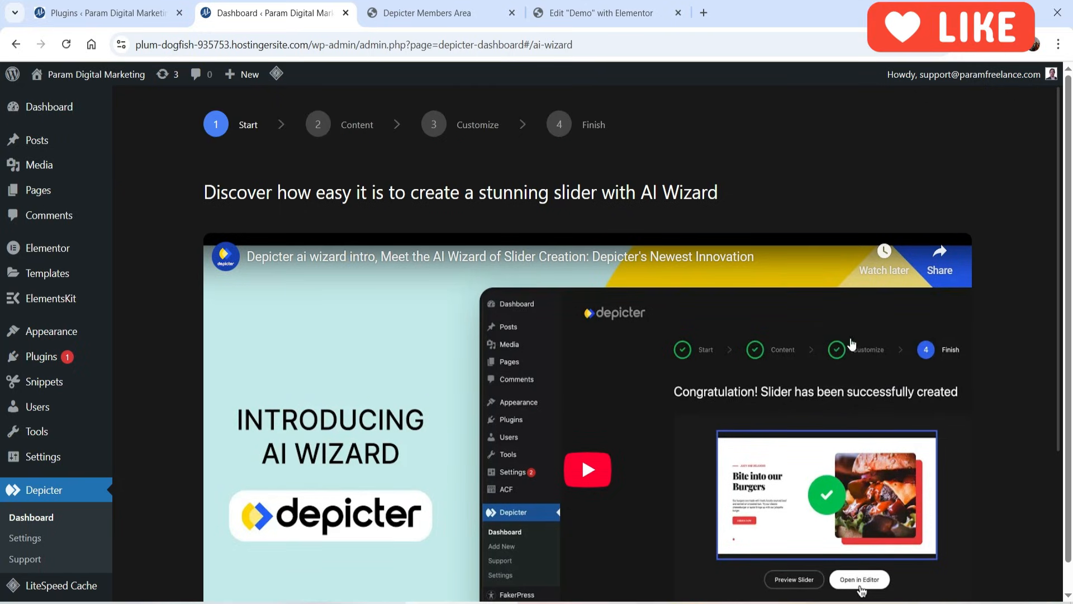
scroll(624, 317, down, 4)
click(892, 547)
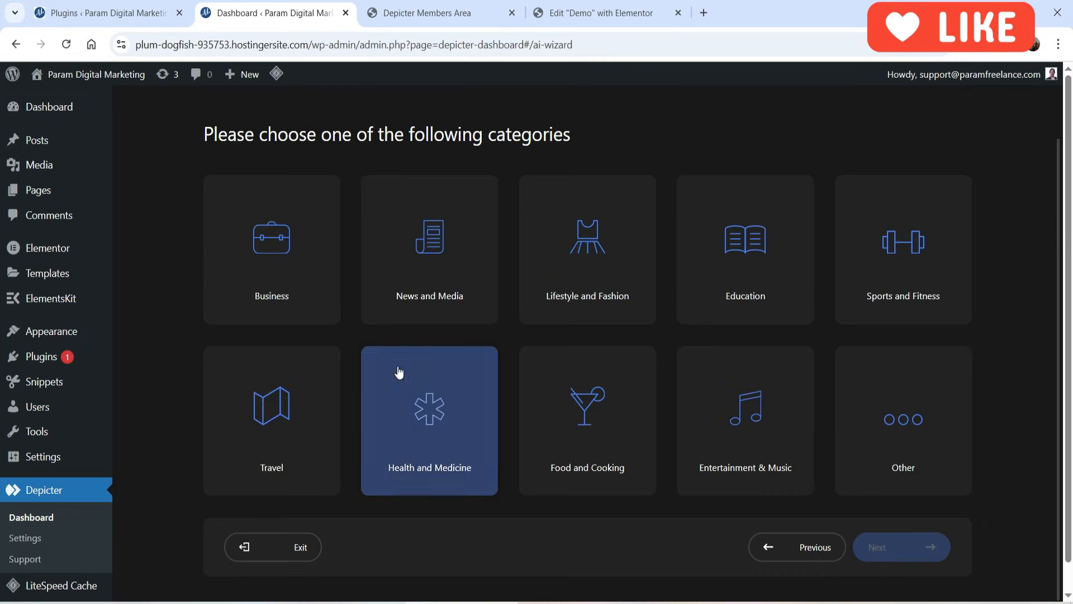
Step: Choose Business as the slider's category and continue to the website description
scroll(290, 188, up, 2)
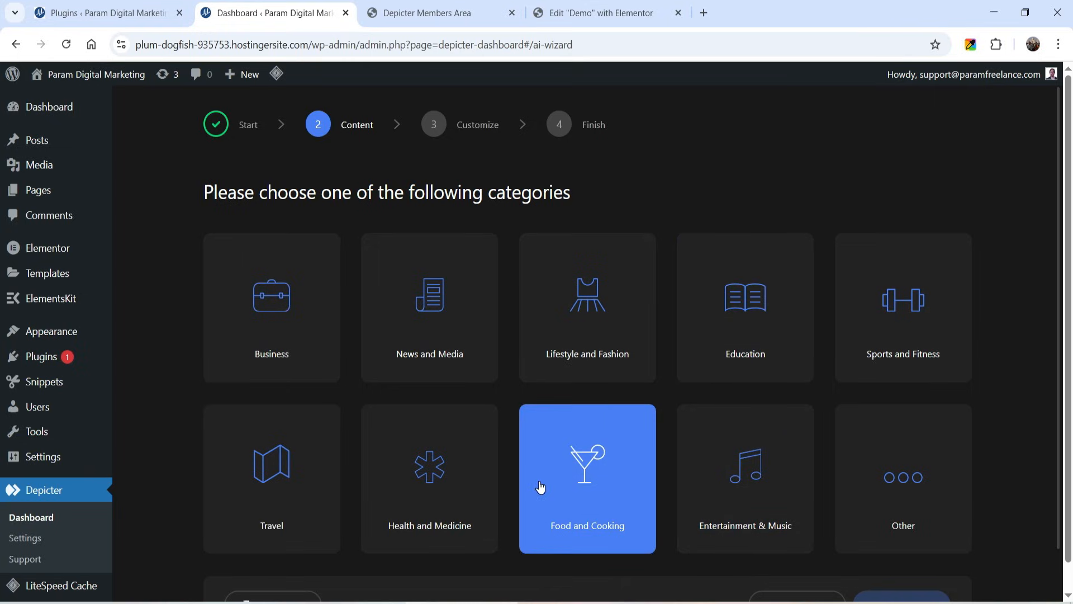
click(920, 500)
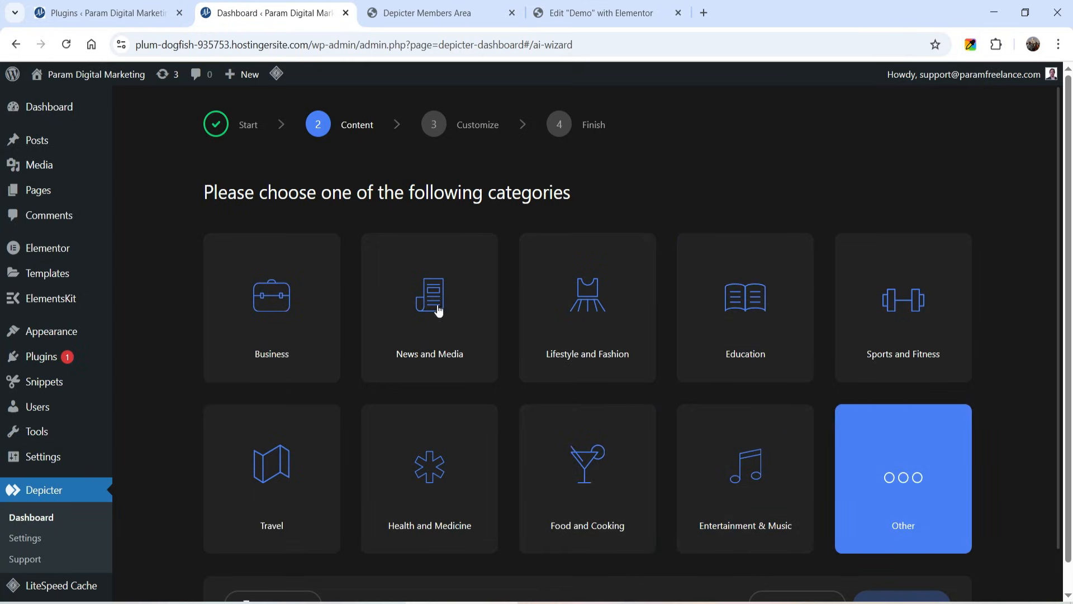
click(283, 330)
scroll(931, 389, down, 1)
click(913, 555)
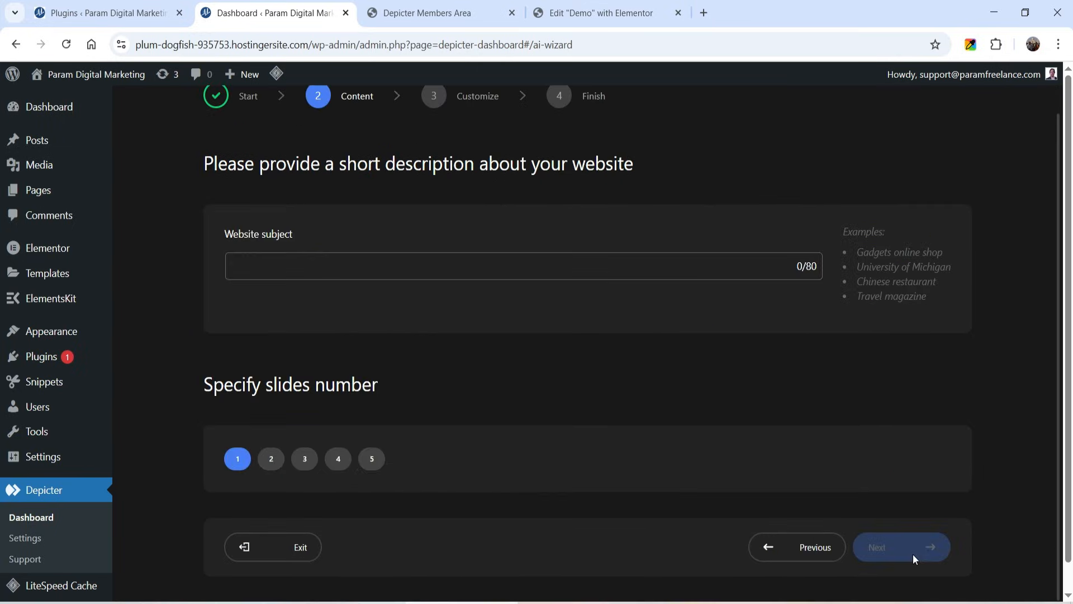
Step: Enter the website subject "digital marketing agency for SEO, Website Design, Ecommerce website", set 3 slides and continue
click(296, 259)
text(di)
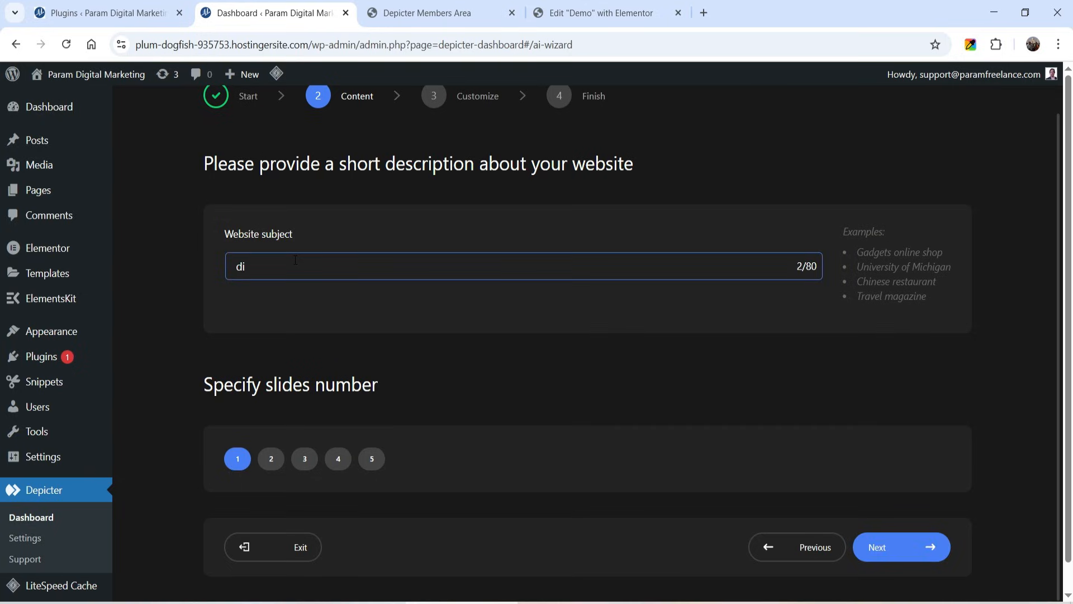
text(gital marketing agency for SEO,)
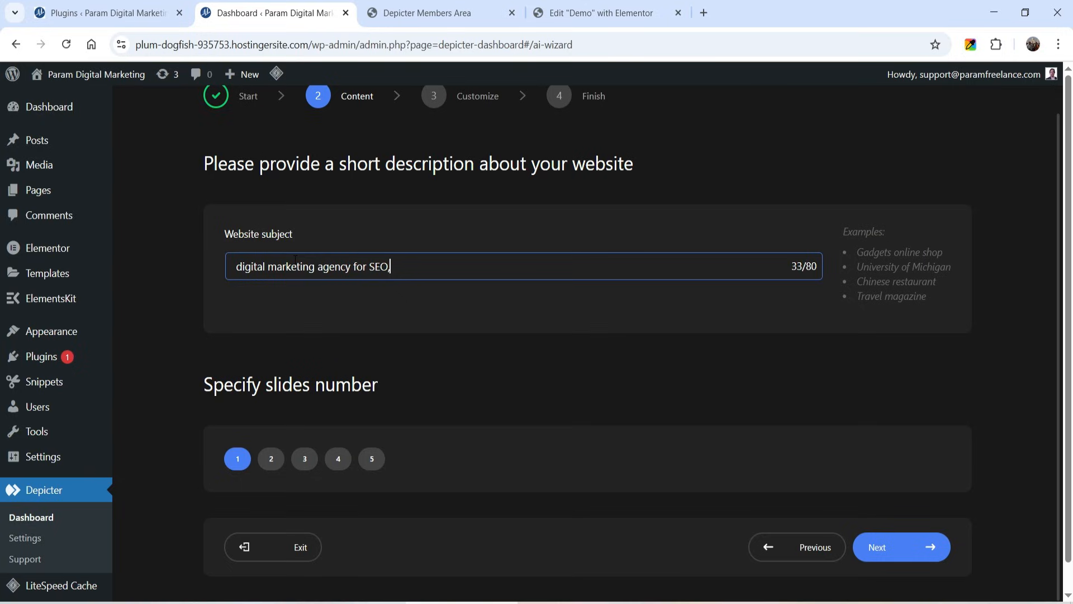
text( Website Design,)
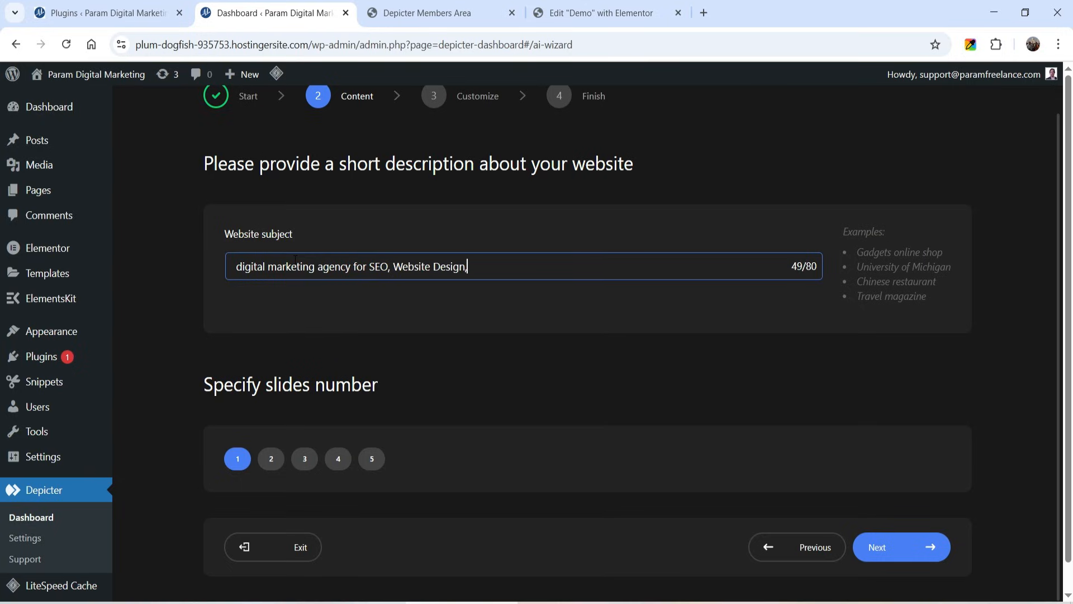
text( Ecommerce website)
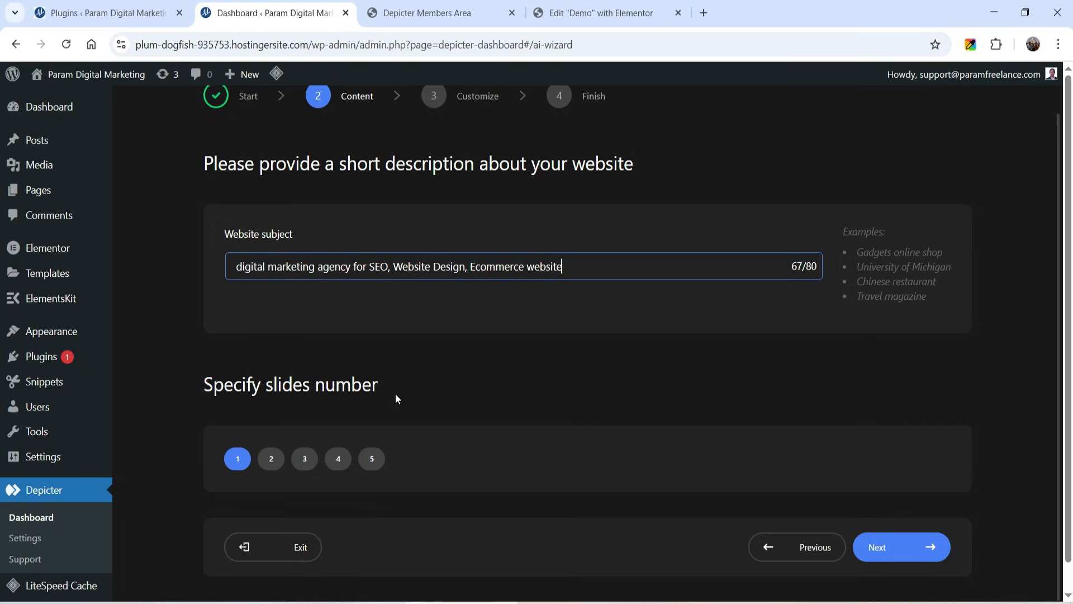
click(305, 458)
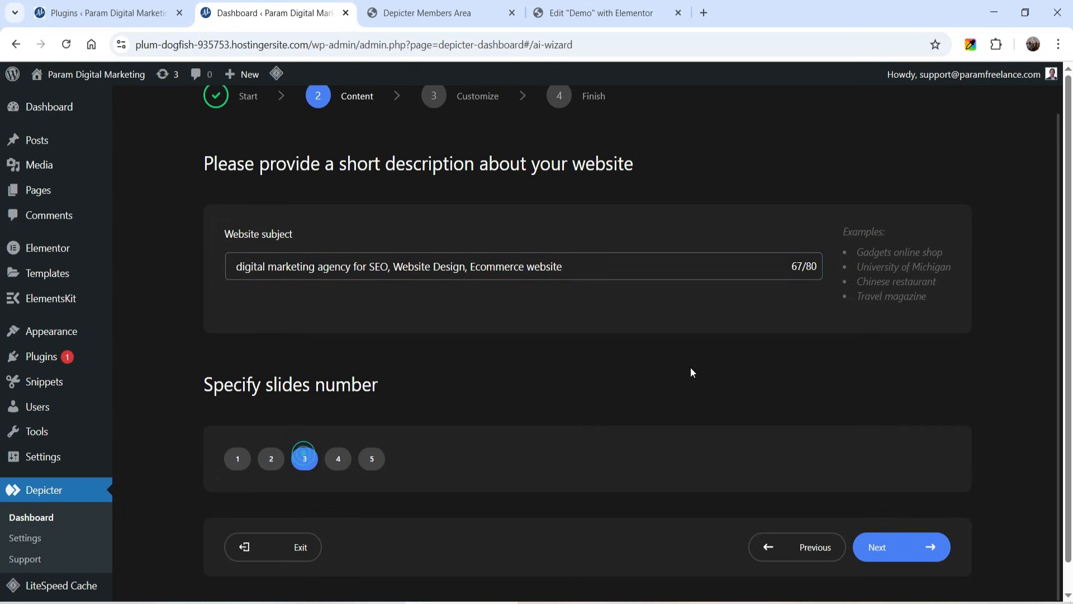
click(895, 555)
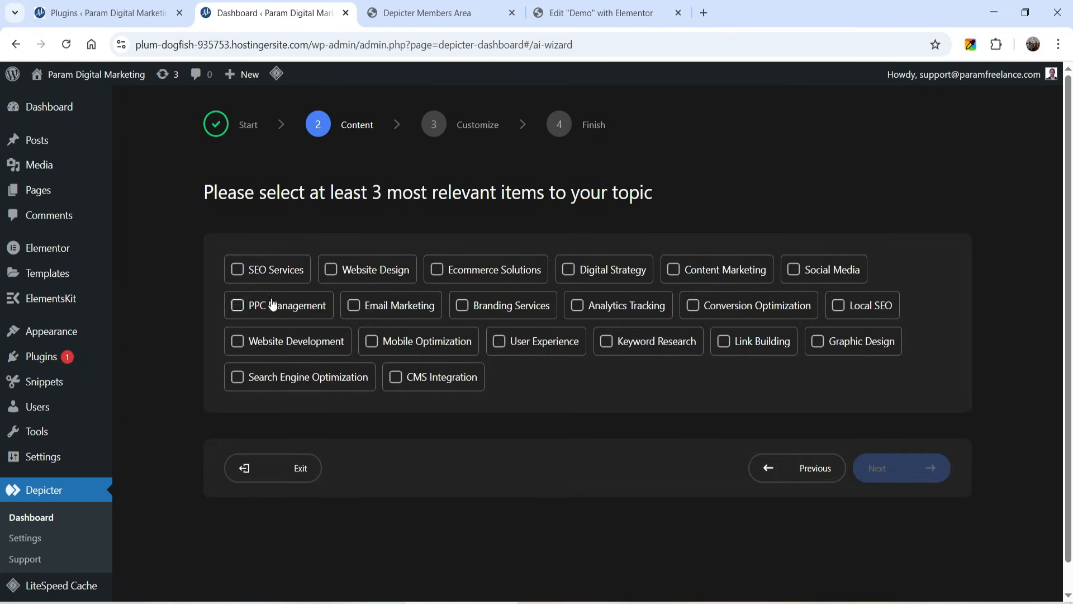
Step: Select SEO Services, Website Design and Ecommerce Solutions as the relevant topics and continue to customization
click(237, 268)
click(330, 270)
click(436, 271)
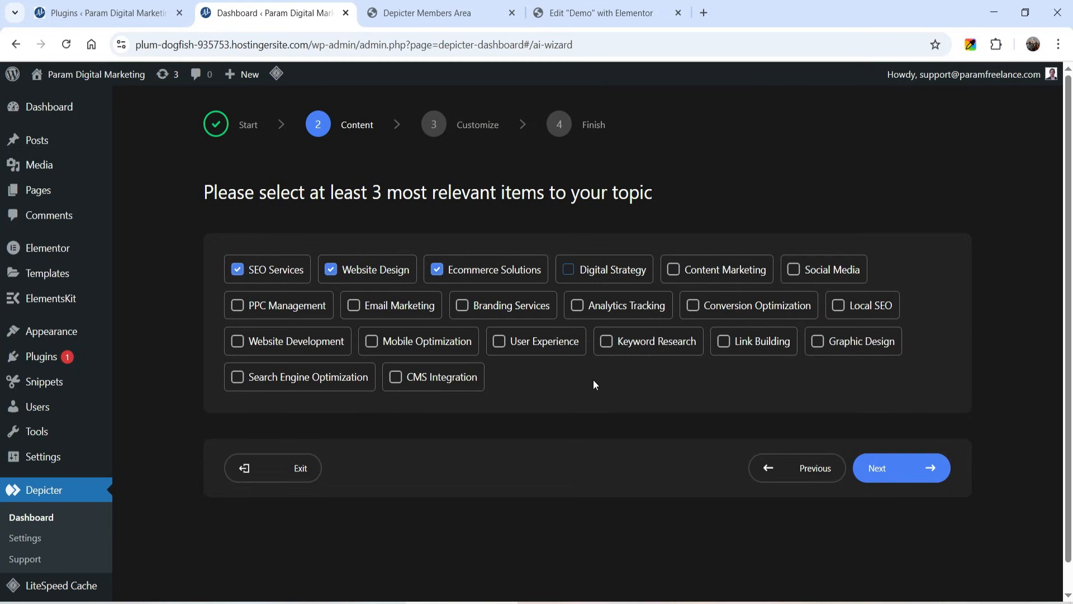
click(932, 470)
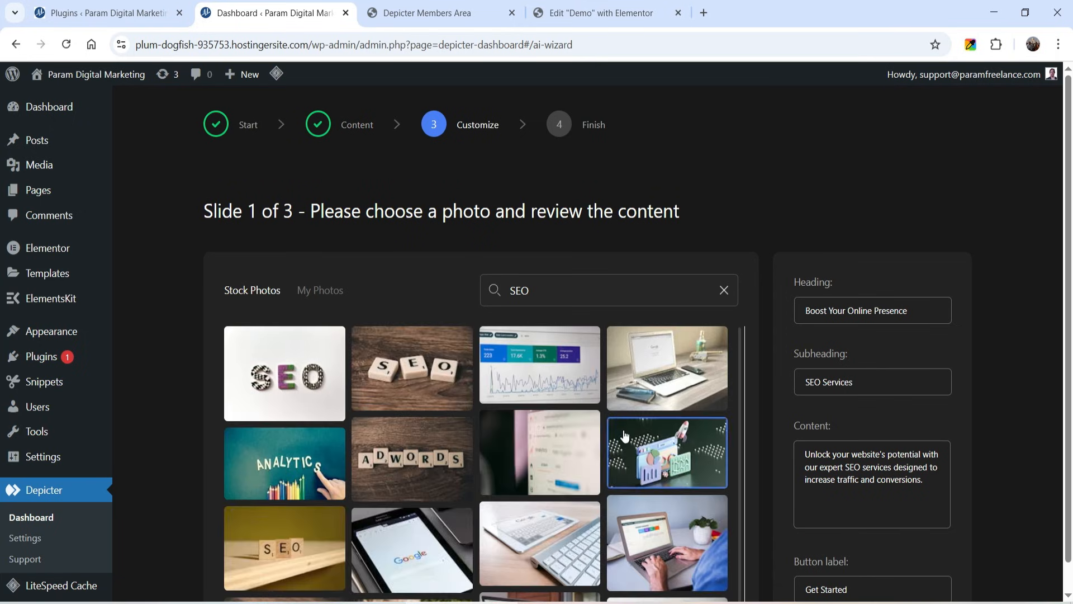
Step: Choose the analytics dashboard stock photo for slide 1, review its text and proceed to slide 2
scroll(614, 436, down, 2)
scroll(597, 428, up, 2)
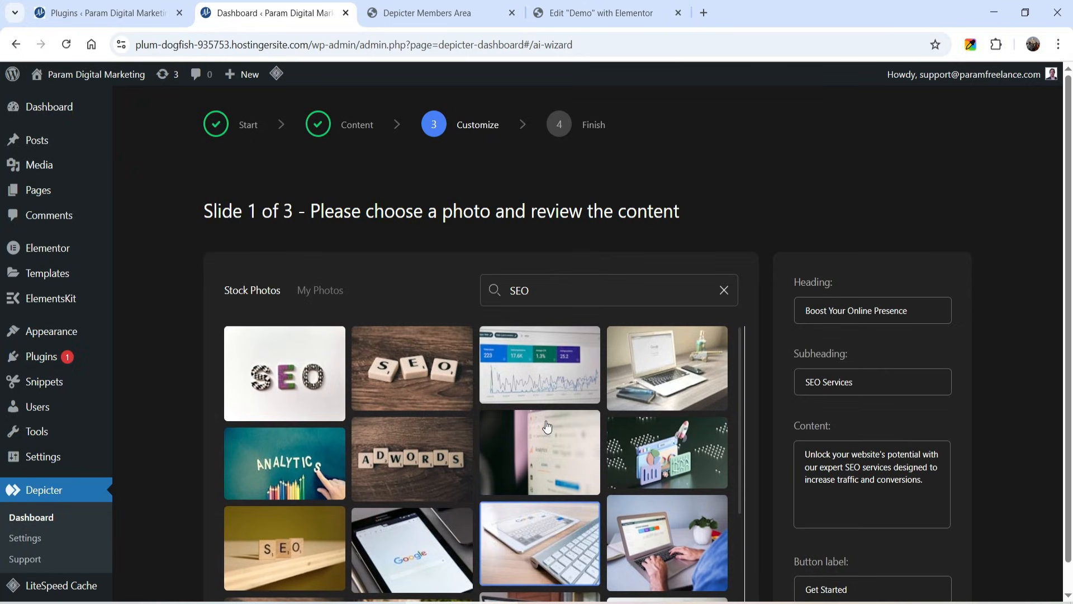
click(557, 370)
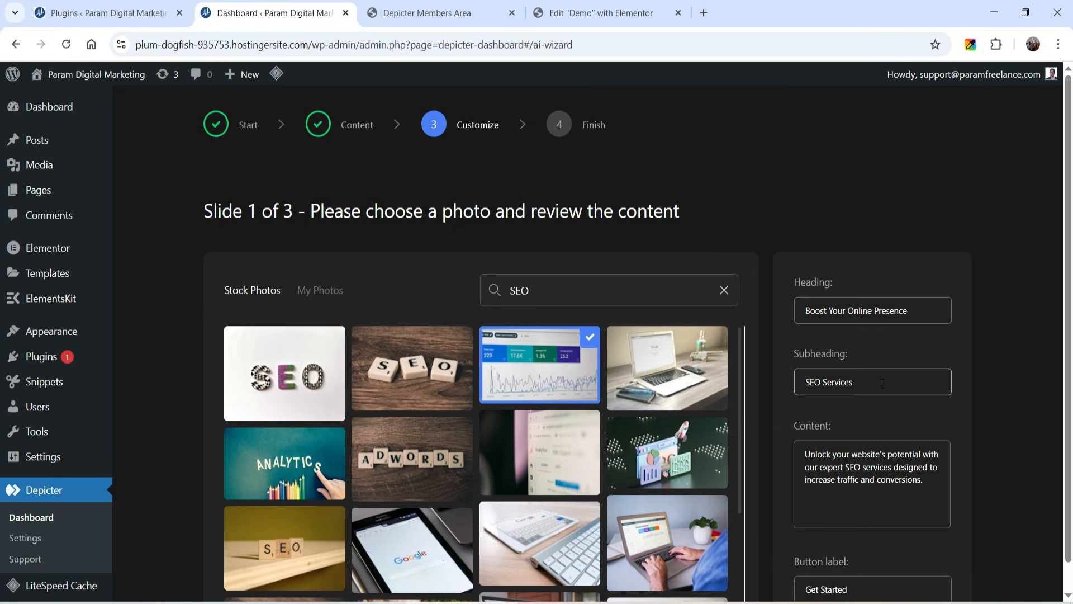
scroll(882, 383, down, 1)
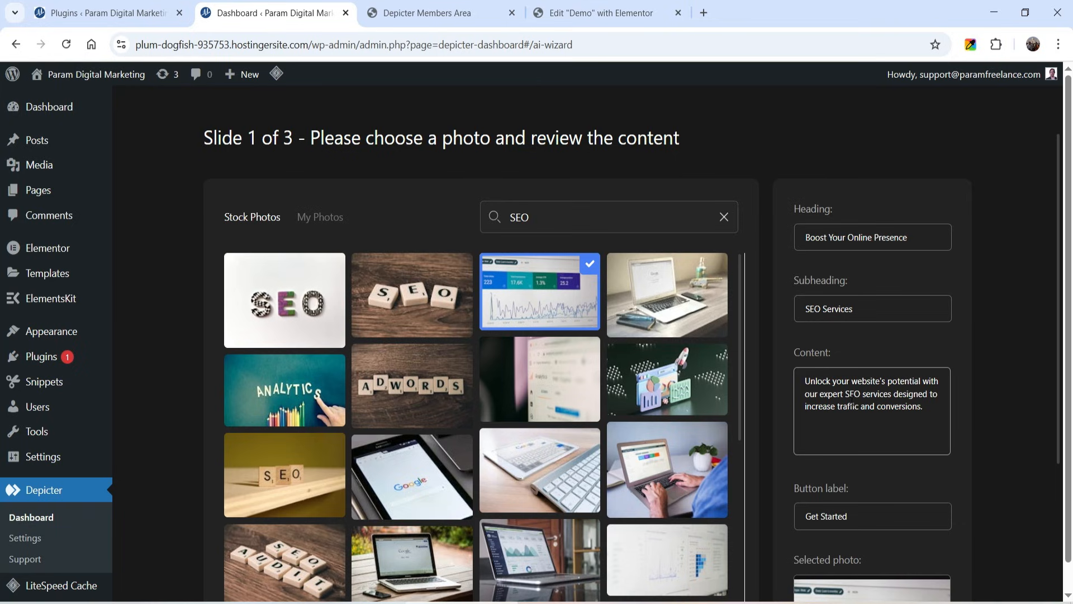
scroll(480, 341, down, 3)
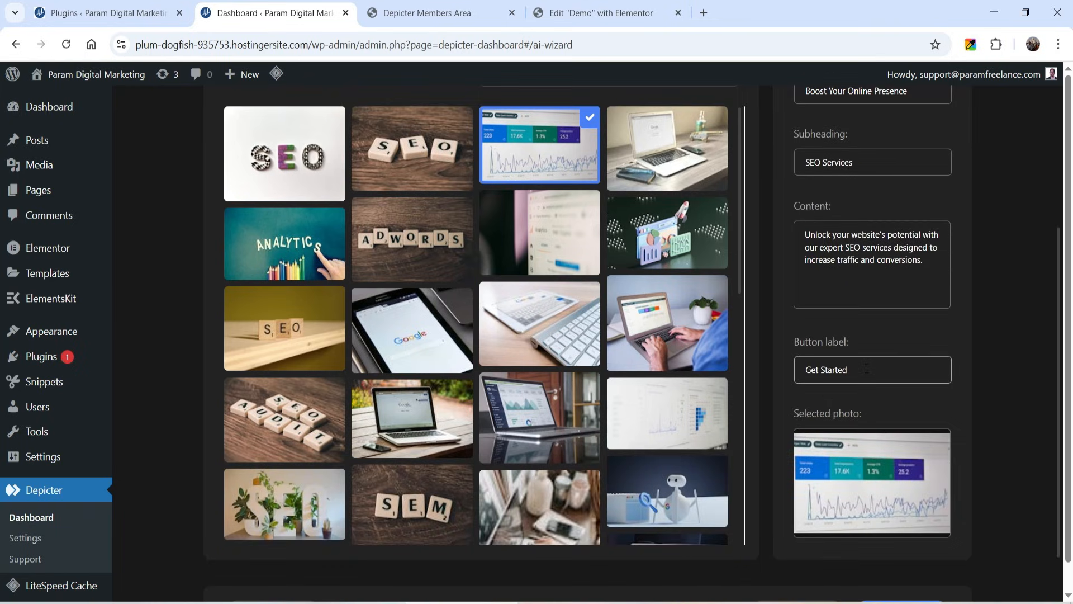
scroll(867, 348, down, 1)
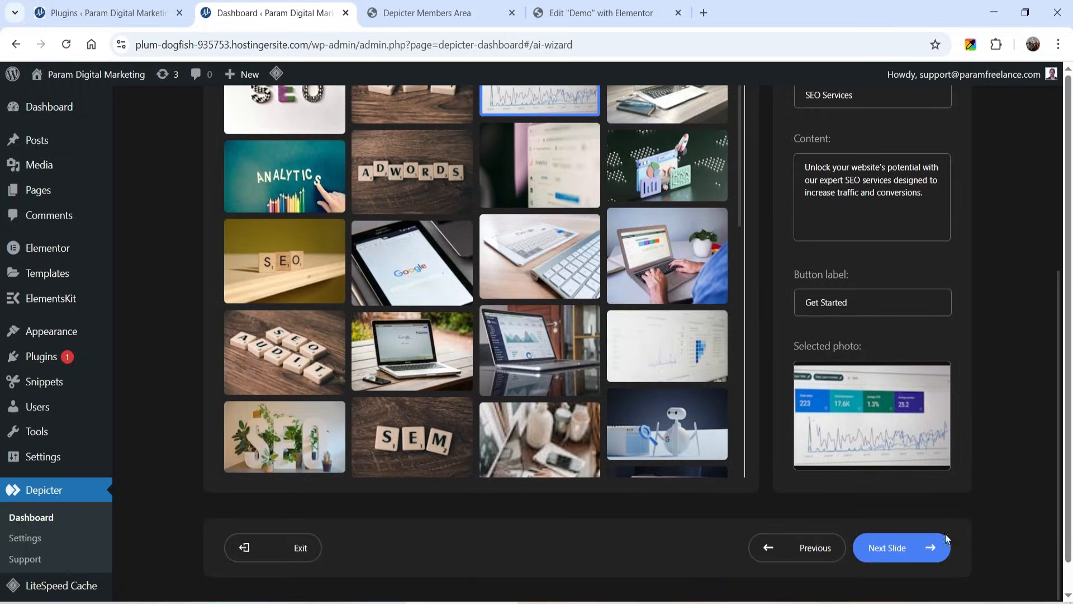
click(926, 551)
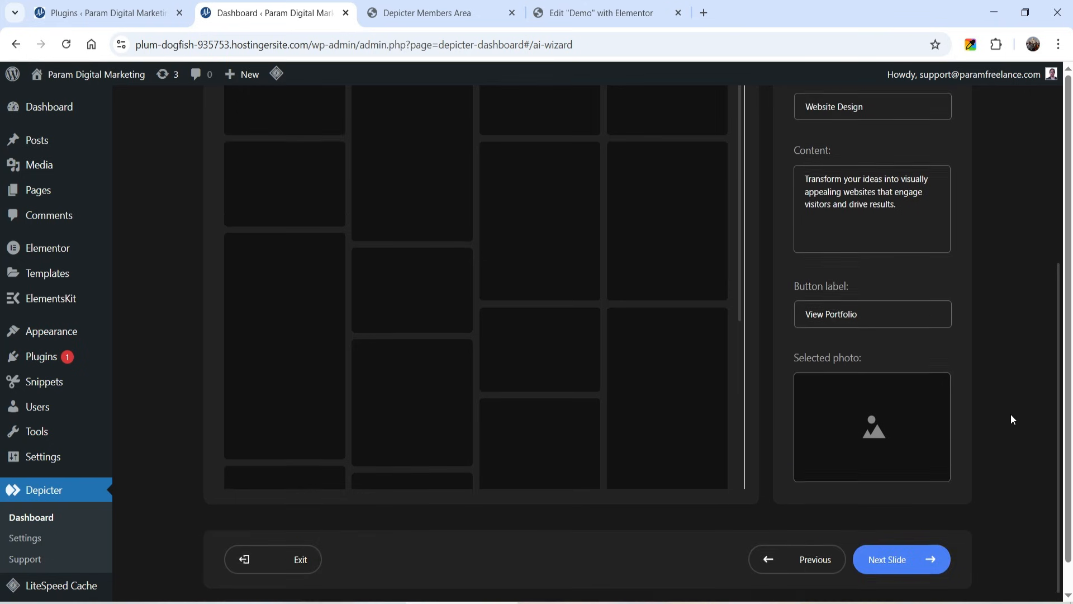
Step: Choose the stock photo of two desktop monitors on a desk for slide 2, review its text and proceed to slide 3
scroll(1010, 413, up, 3)
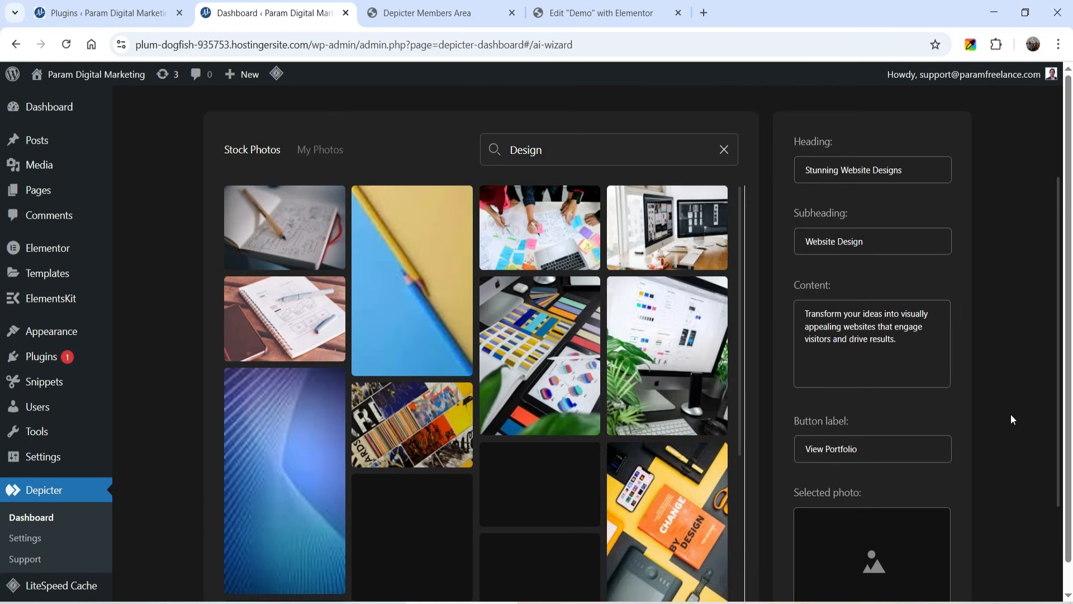
click(835, 171)
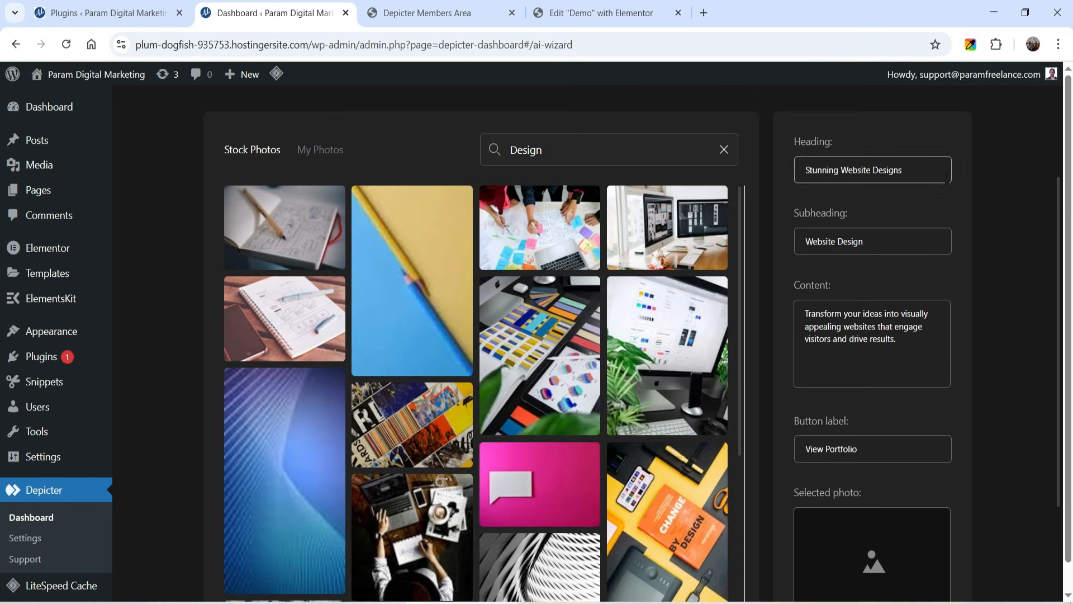
scroll(529, 348, down, 5)
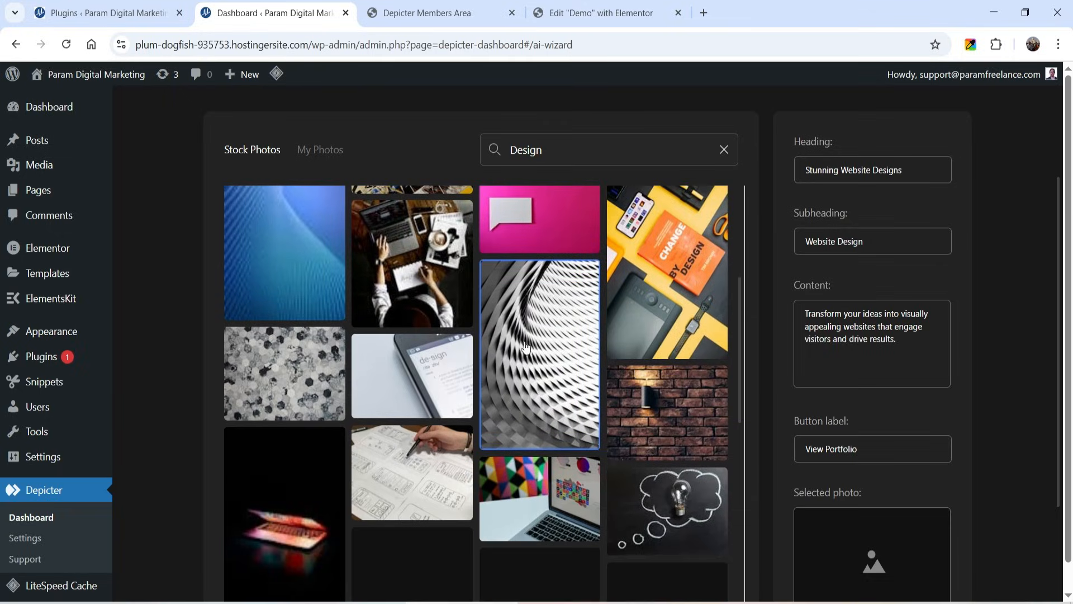
scroll(518, 350, up, 6)
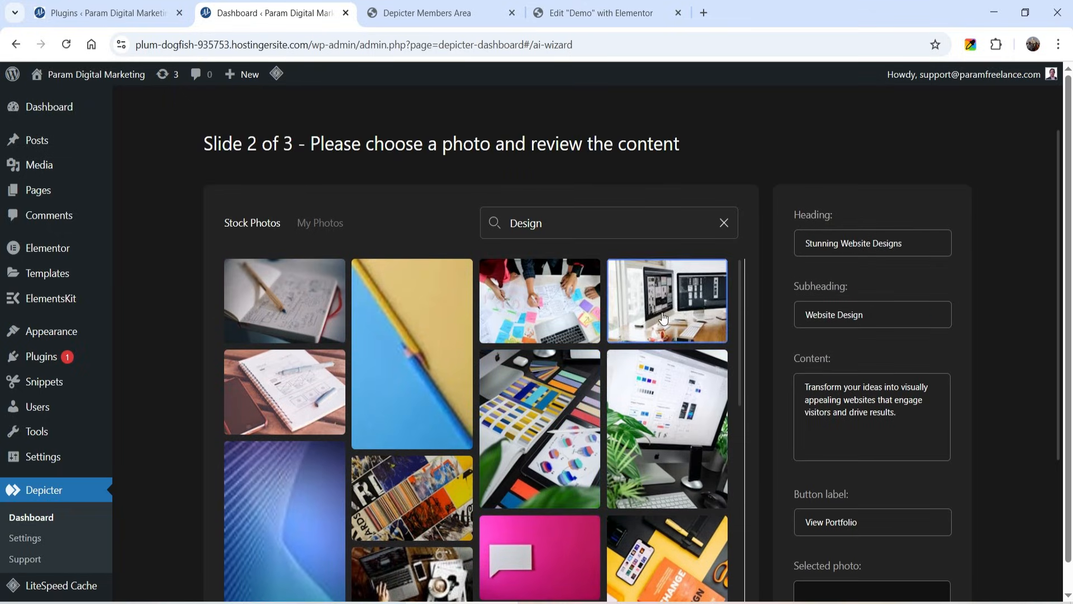
click(663, 318)
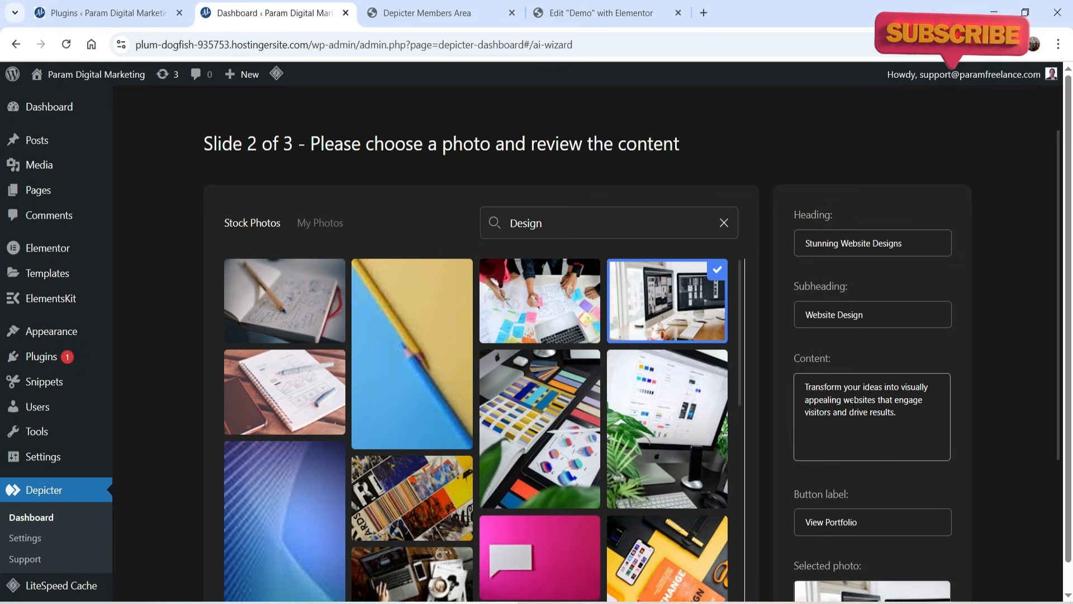
scroll(872, 417, down, 1)
scroll(864, 375, down, 1)
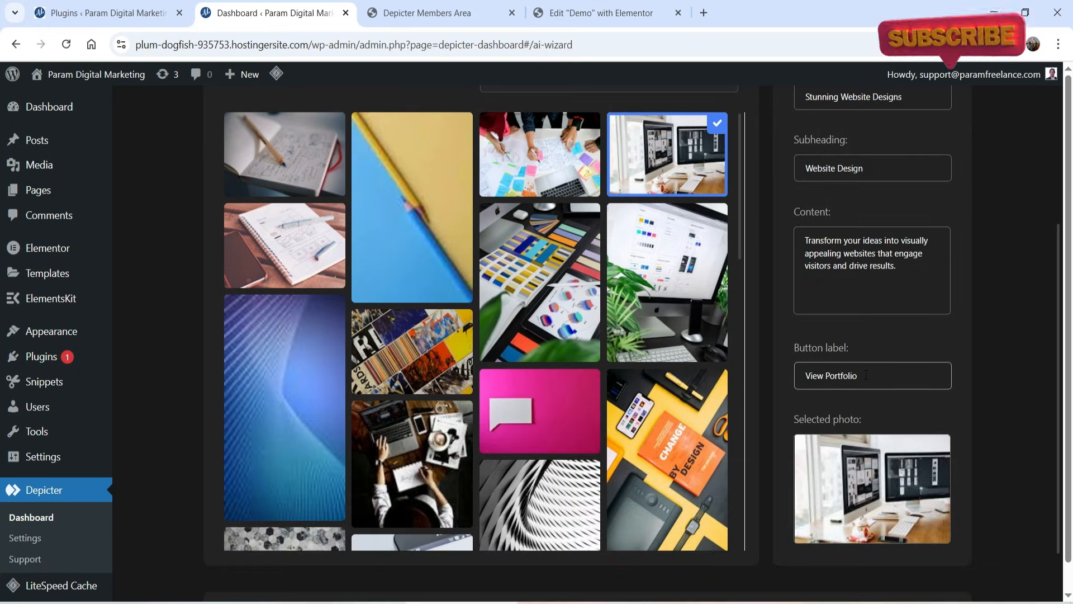
scroll(856, 349, down, 1)
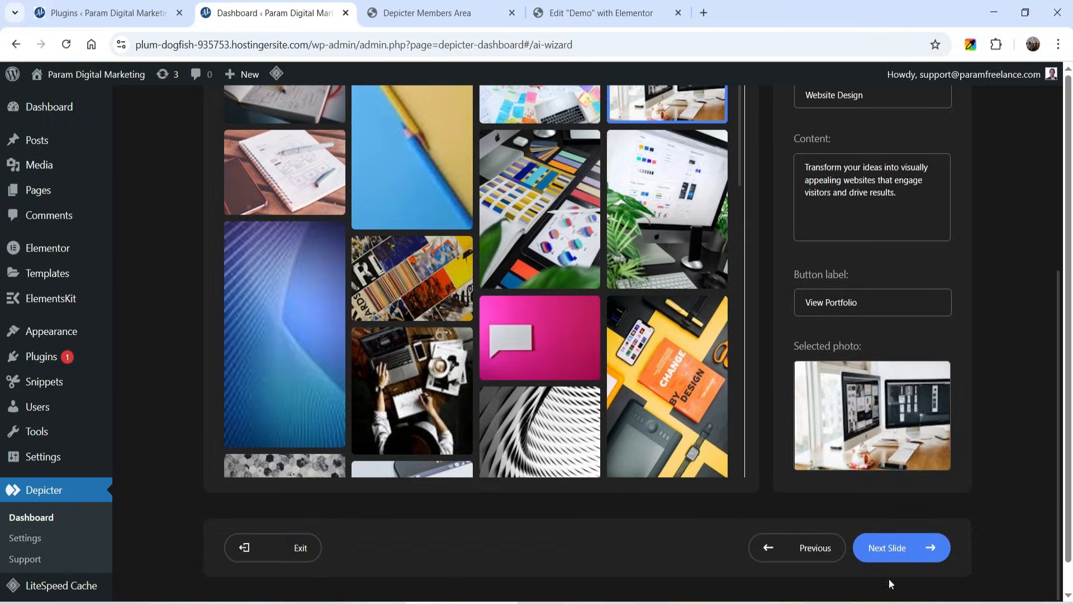
click(911, 549)
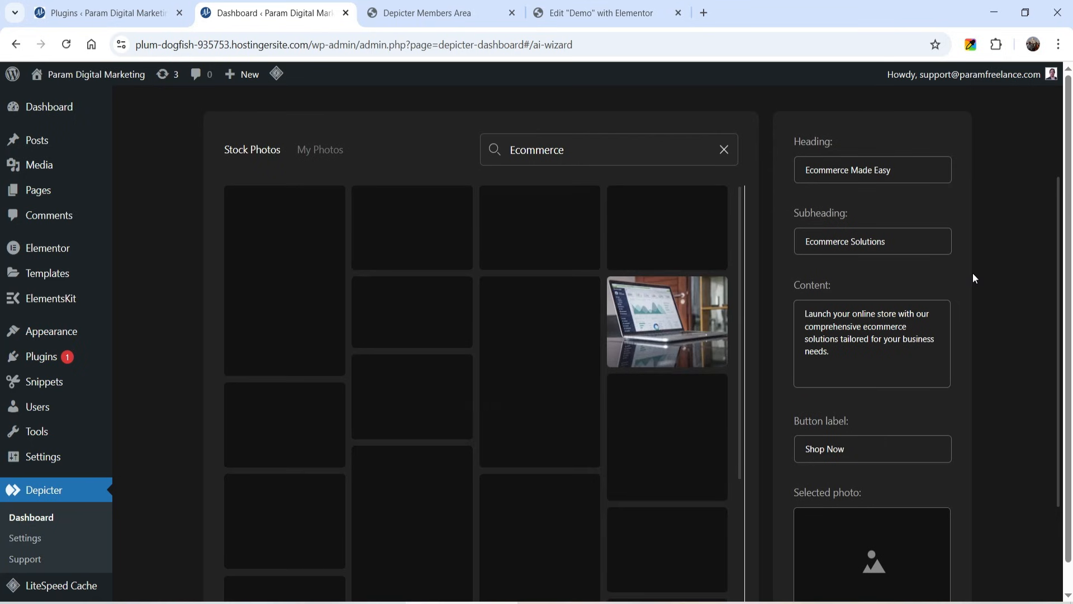
Step: Choose the stock photo of a laptop showing the Shopify page for slide 3, review its text and continue to the layouts
scroll(540, 387, down, 3)
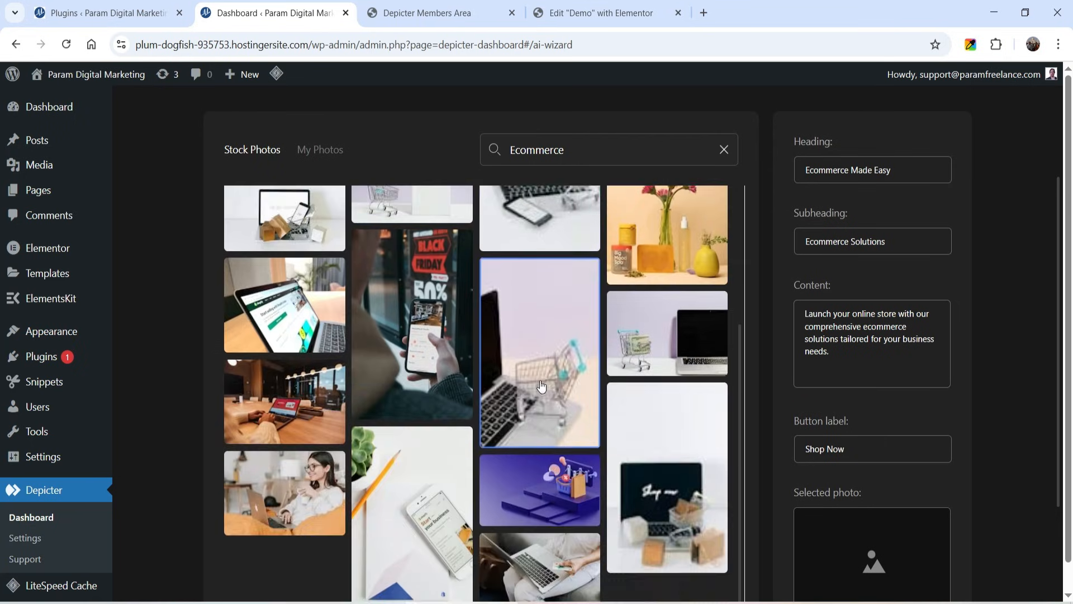
scroll(539, 387, down, 1)
scroll(546, 383, up, 4)
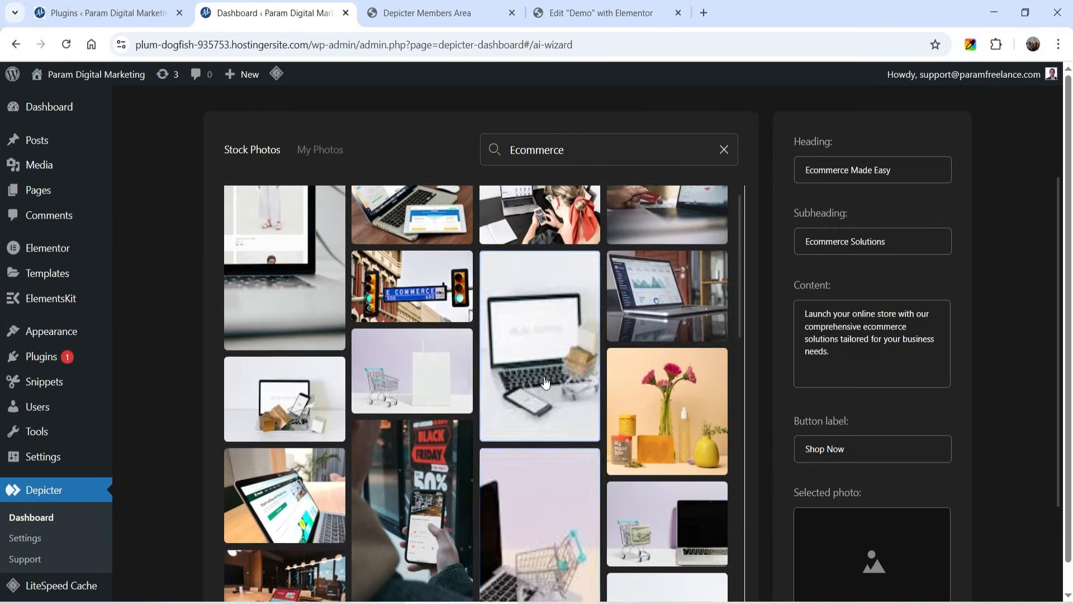
scroll(548, 383, down, 5)
scroll(548, 382, down, 5)
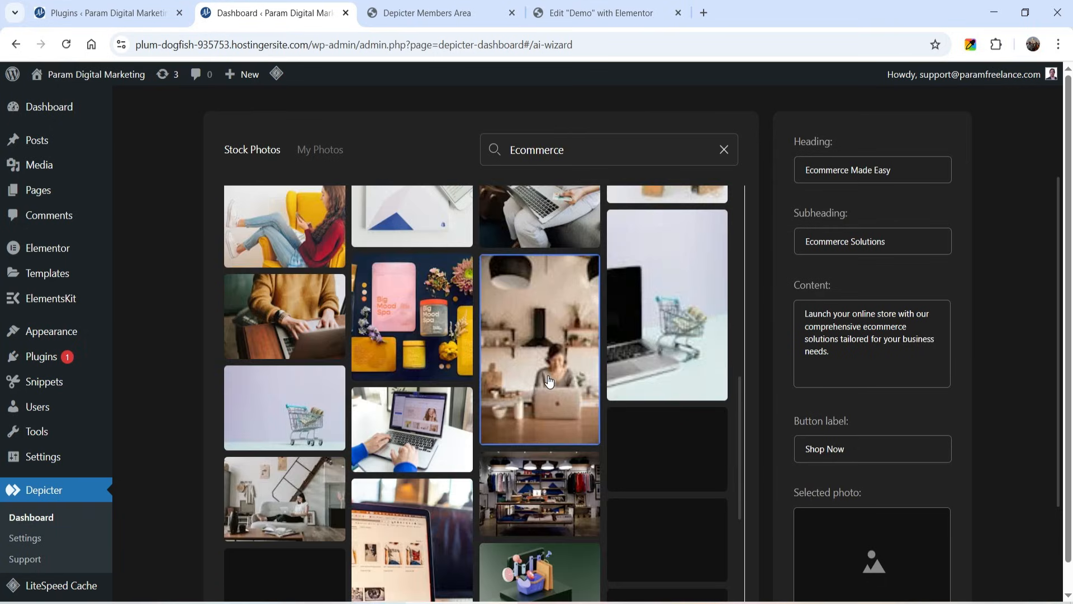
scroll(582, 352, down, 5)
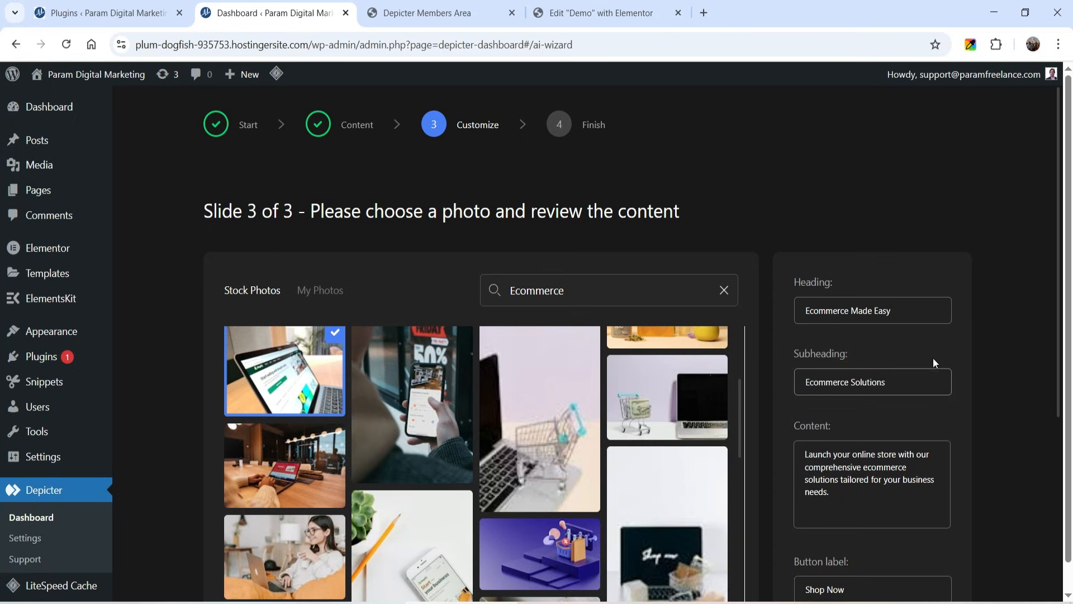
scroll(890, 397, down, 3)
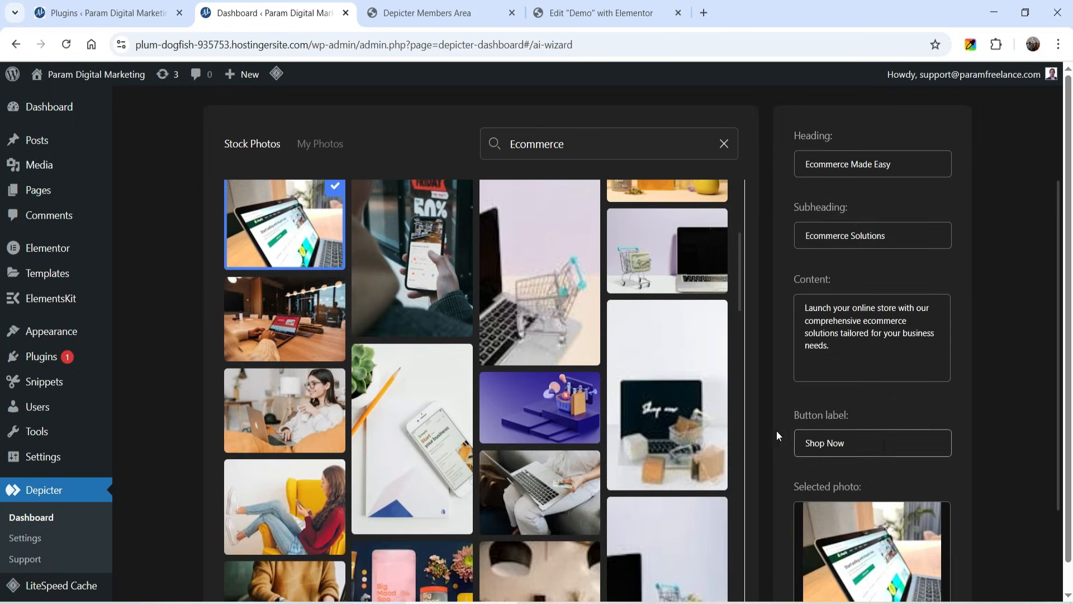
scroll(872, 530, down, 3)
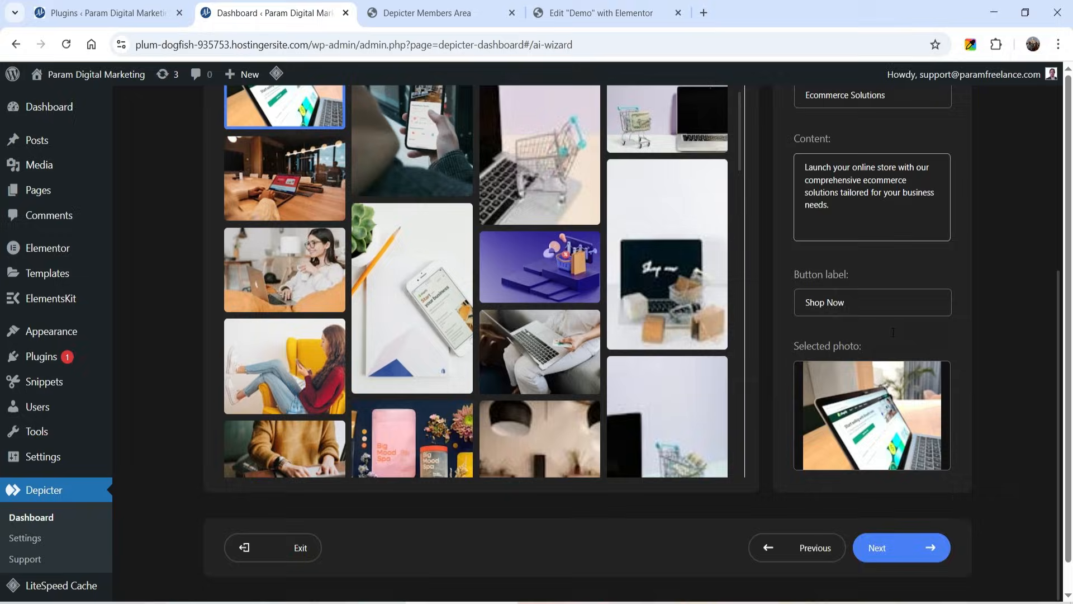
click(907, 555)
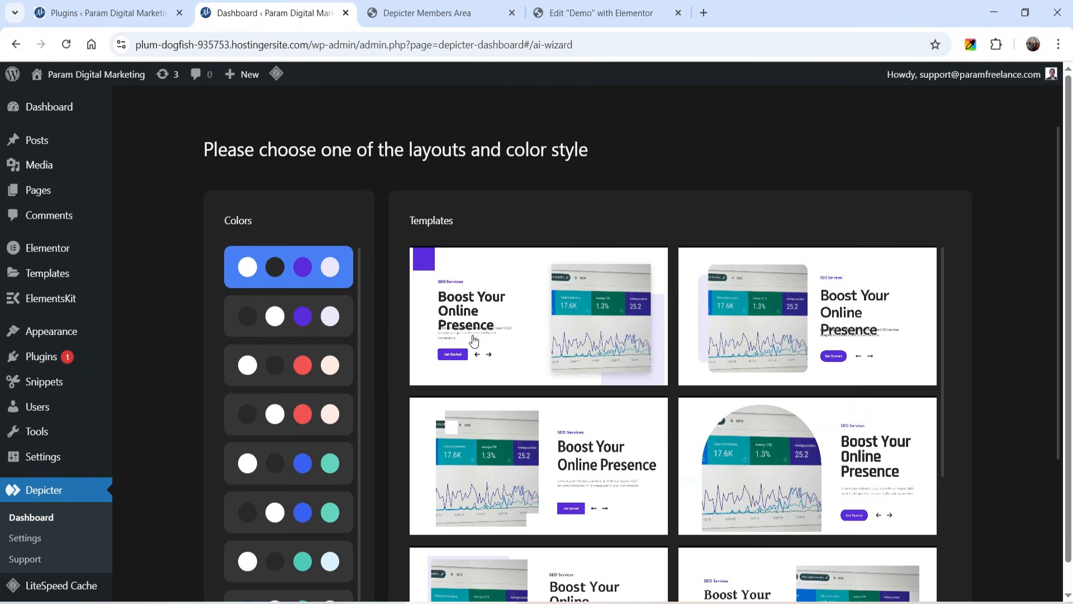
Step: Try the purple, red, blue, teal and orange color palettes on the slider templates
click(260, 332)
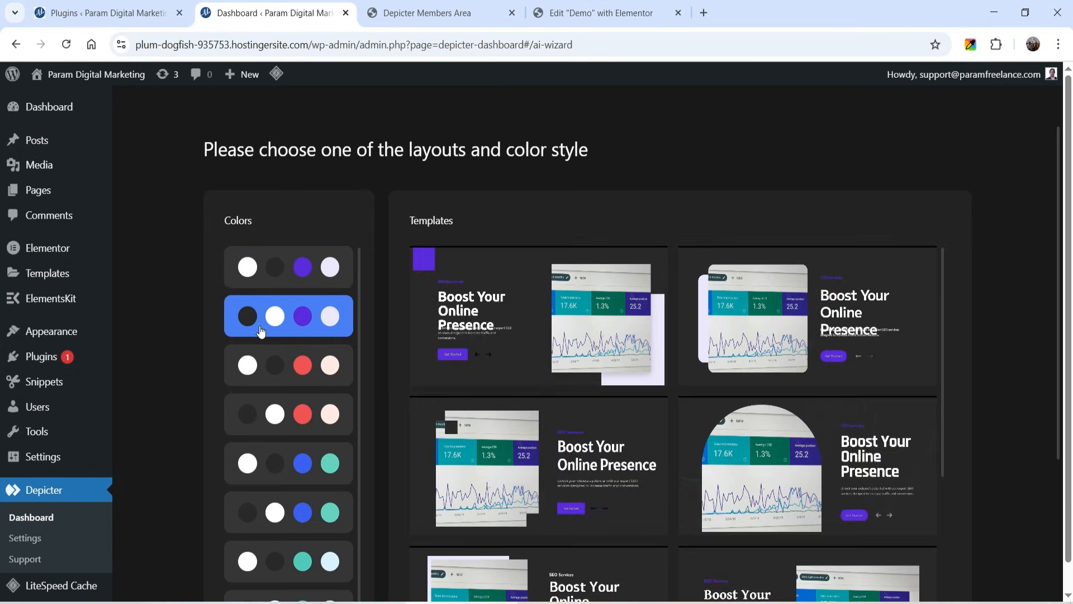
click(254, 370)
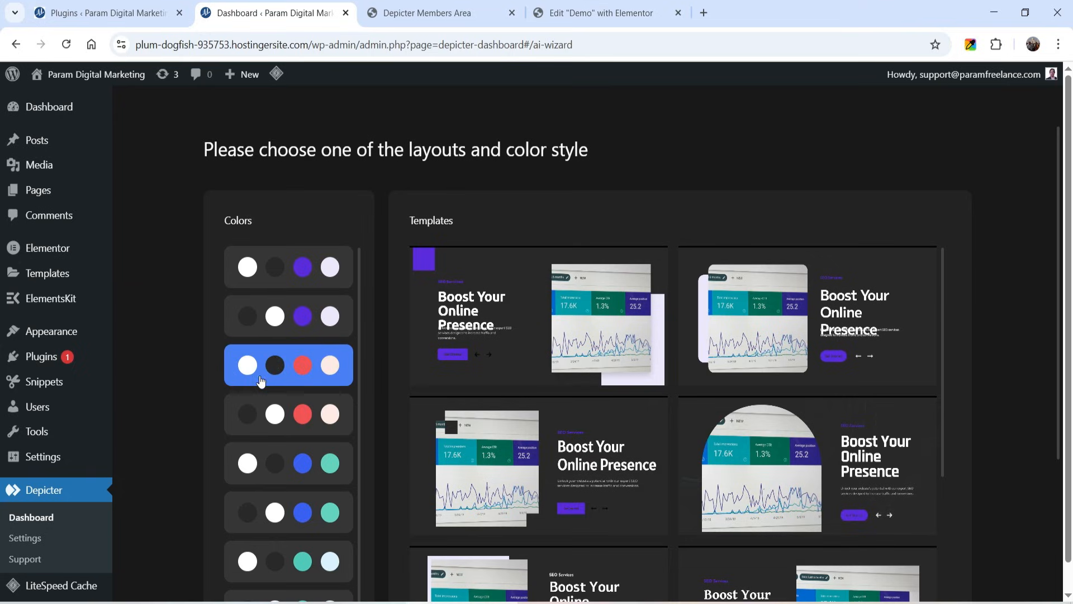
click(265, 418)
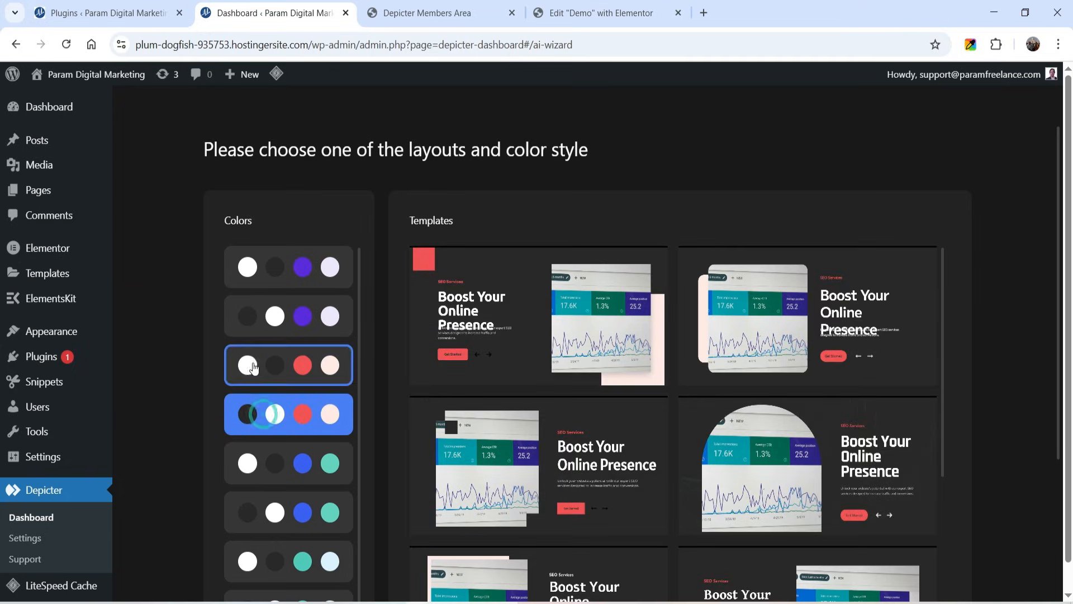
scroll(260, 363, down, 2)
click(277, 330)
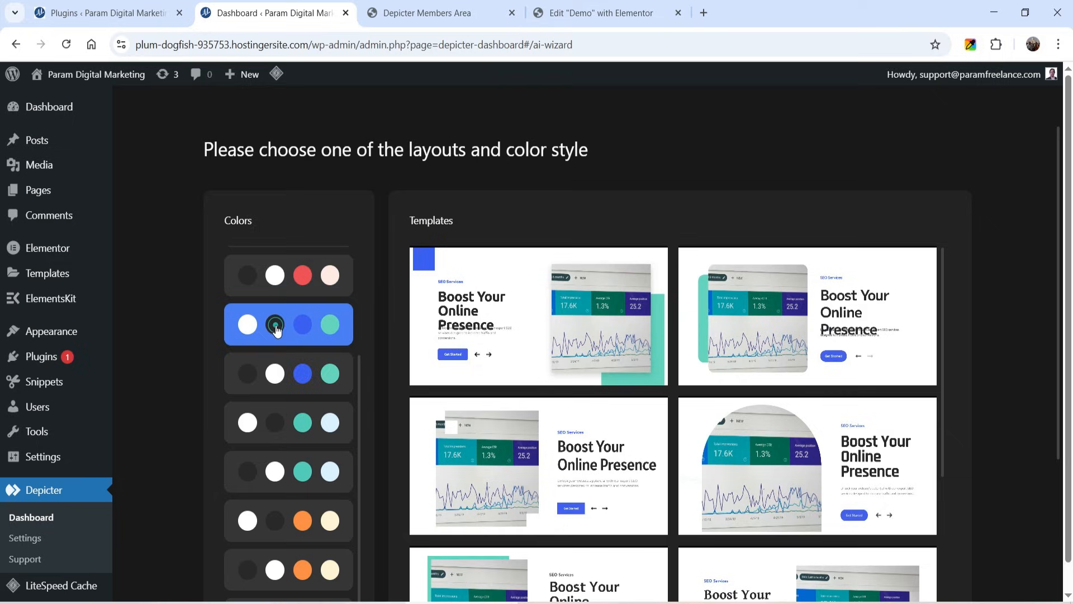
click(274, 373)
click(265, 422)
click(267, 471)
click(271, 518)
click(272, 567)
click(272, 517)
click(274, 480)
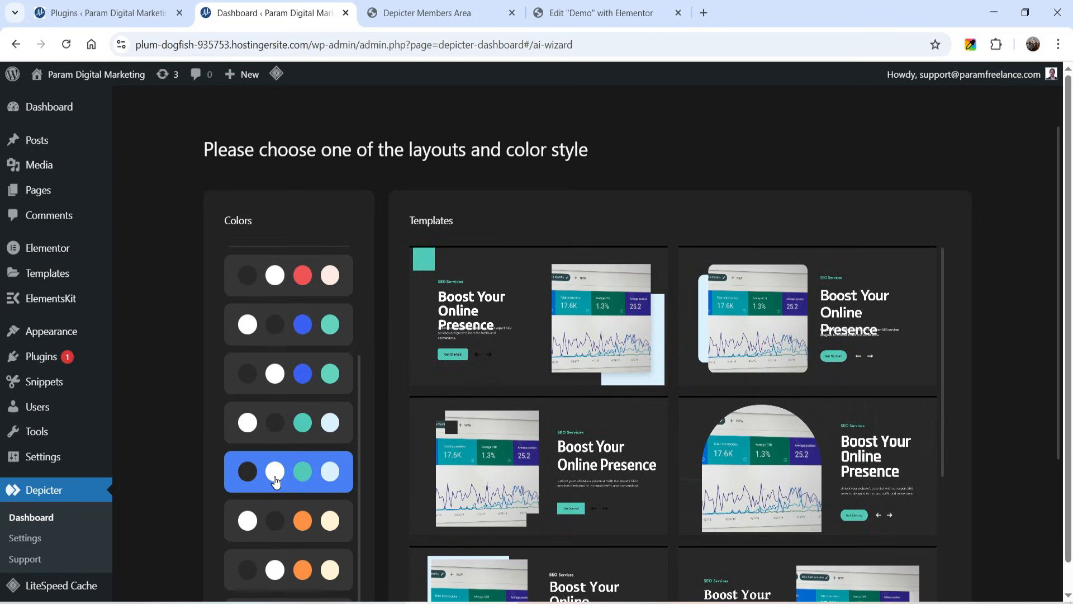
Step: Apply the dark palette with red and pink accents, choose the serif-heading template with a pale block behind the photo, and generate the slider
click(281, 286)
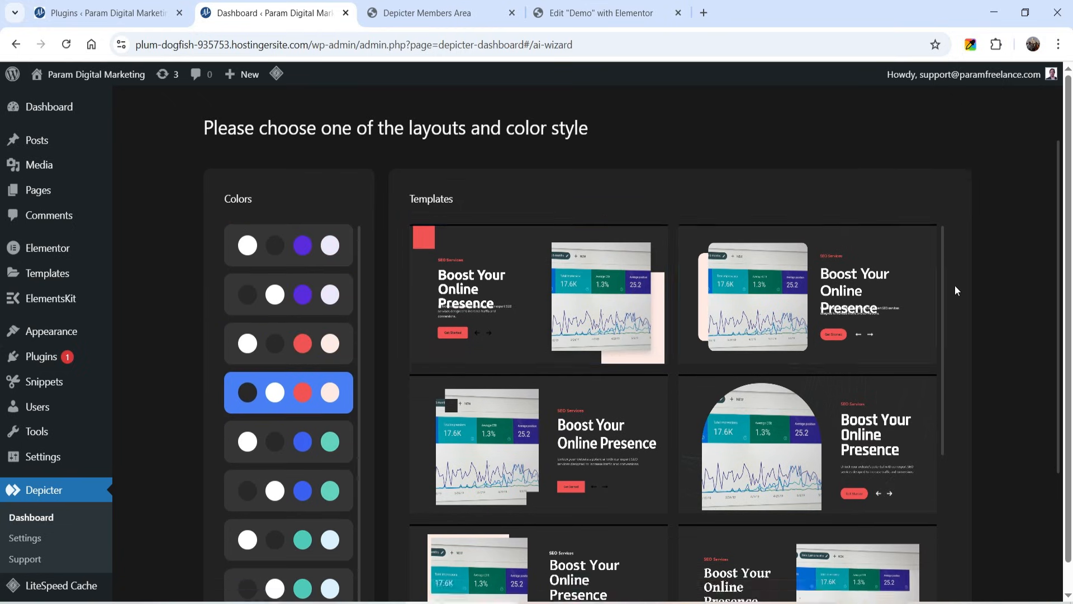
scroll(954, 285, down, 4)
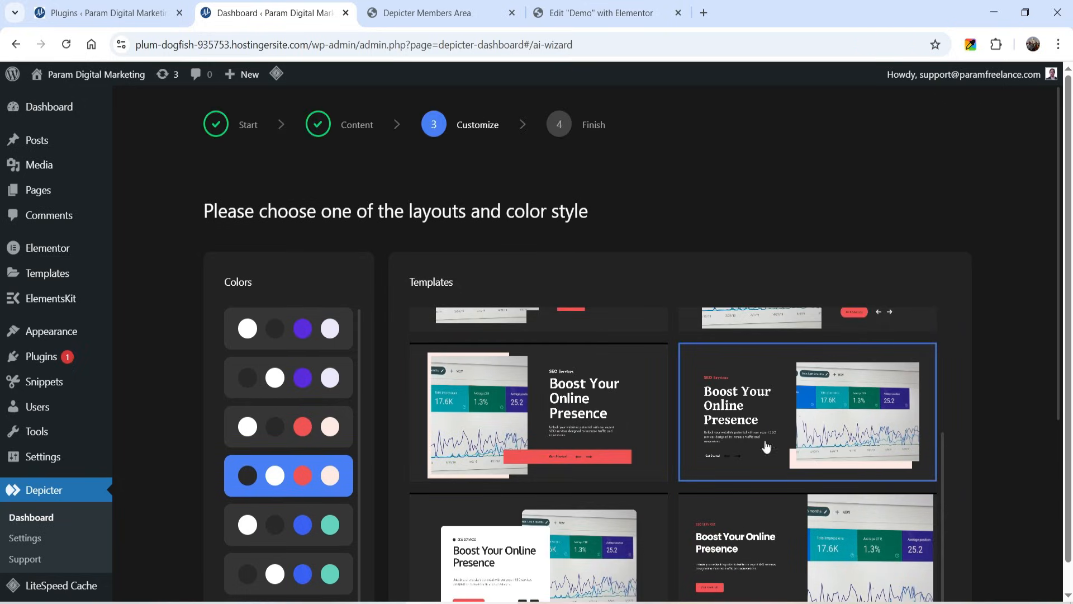
click(752, 429)
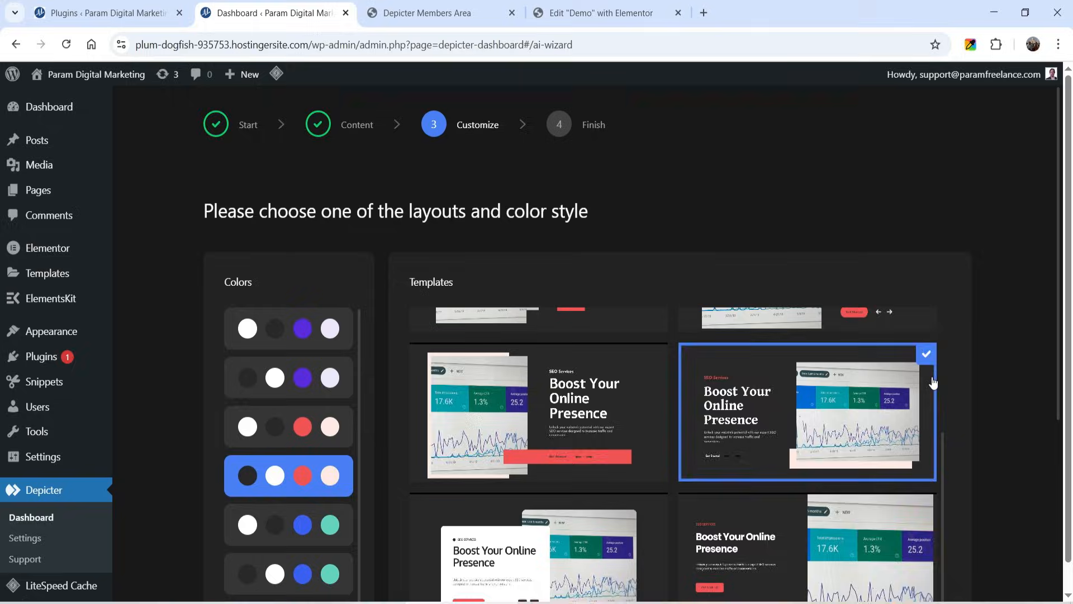
scroll(929, 382, down, 6)
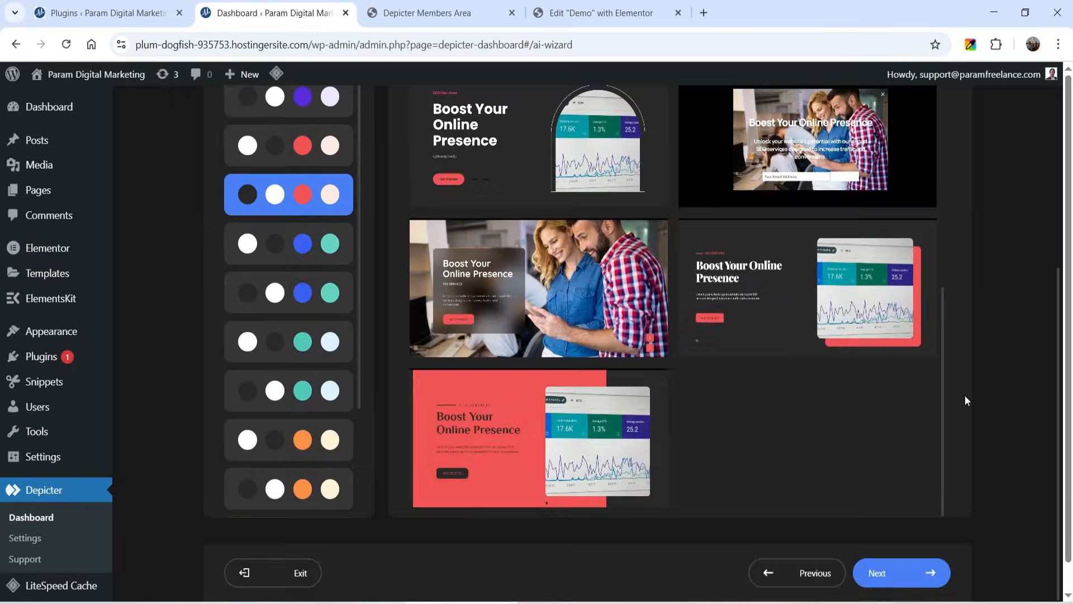
click(914, 577)
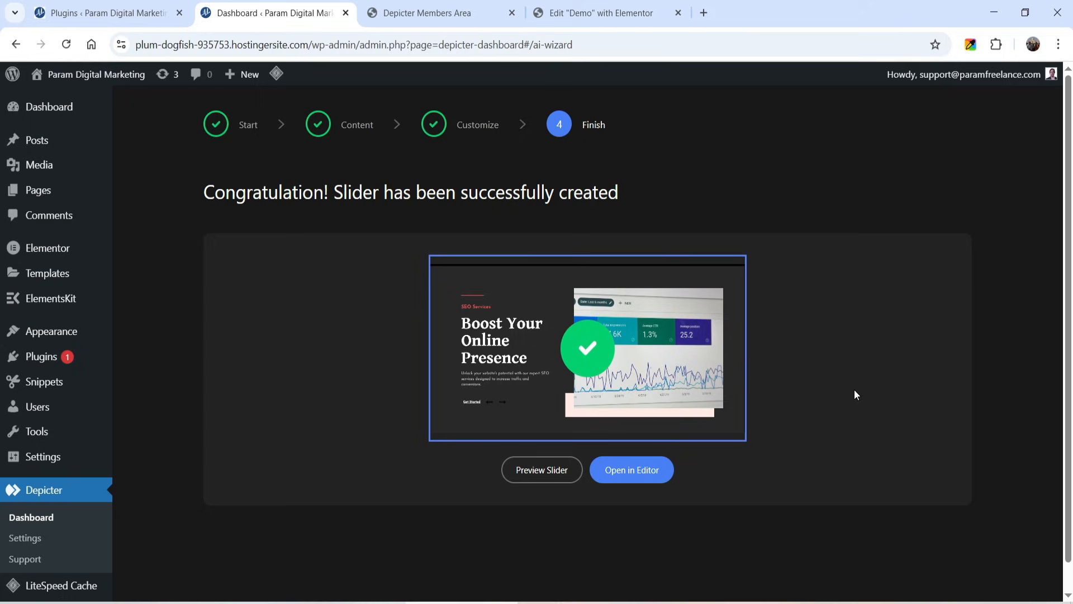
Step: Preview the generated slider, check the layout and navigation of its slides, and close the preview
click(534, 480)
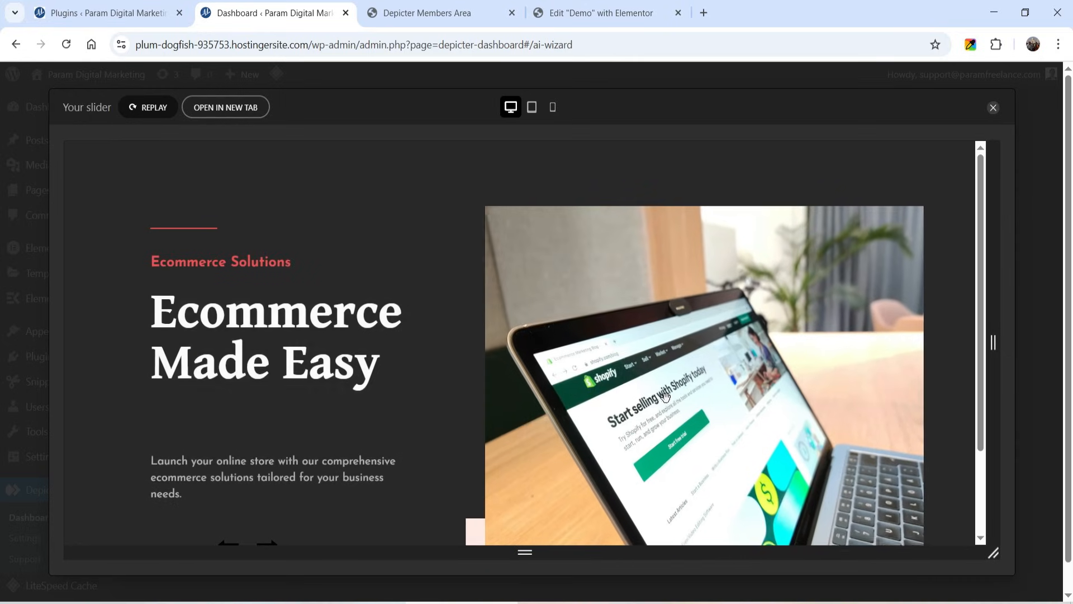
scroll(644, 427, down, 3)
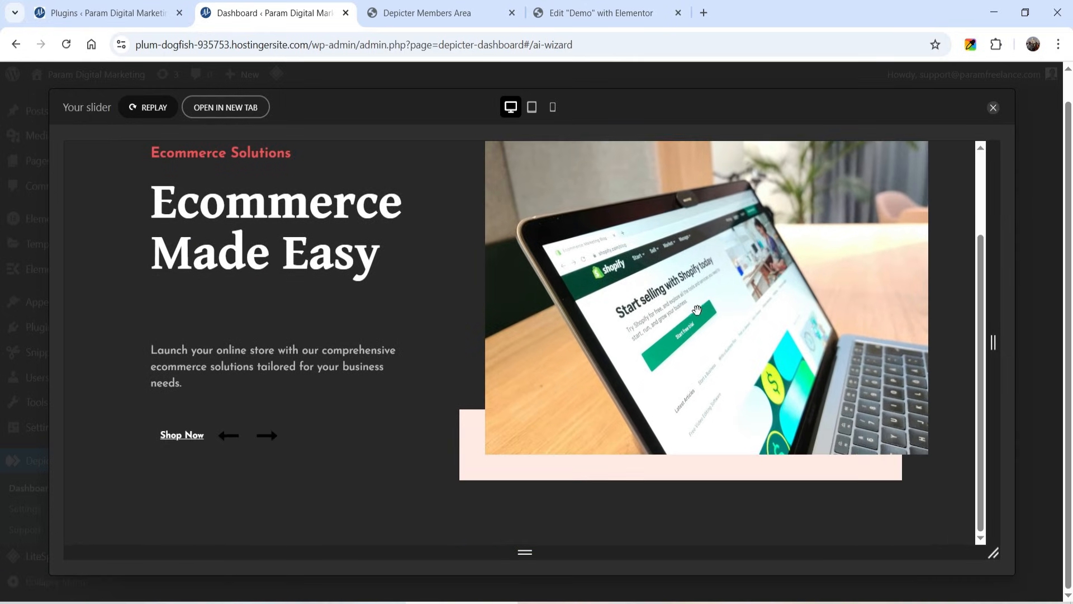
scroll(696, 309, up, 3)
scroll(172, 408, down, 1)
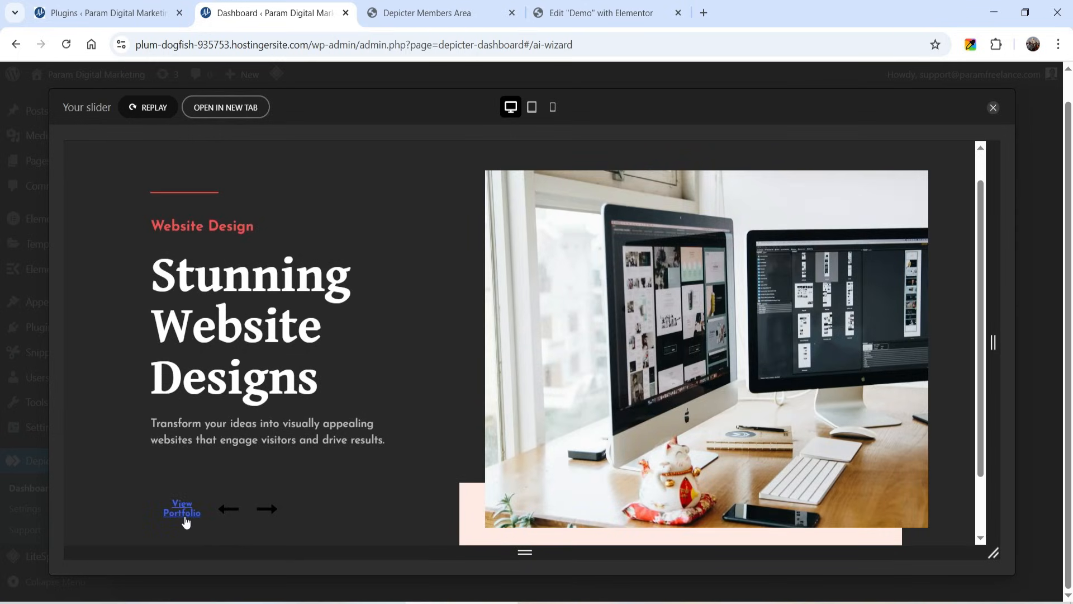
click(226, 514)
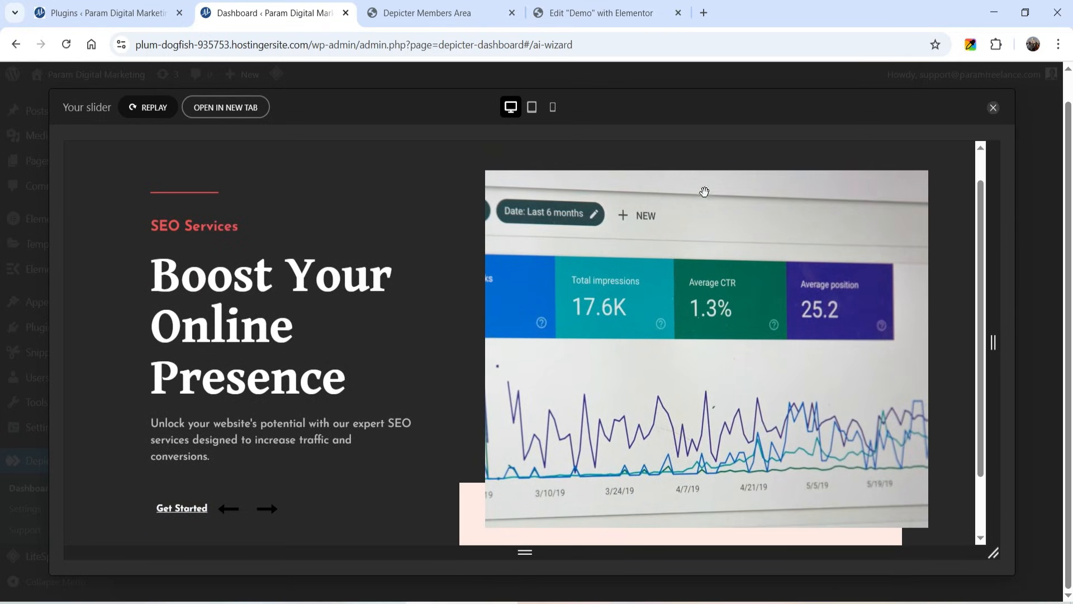
click(992, 107)
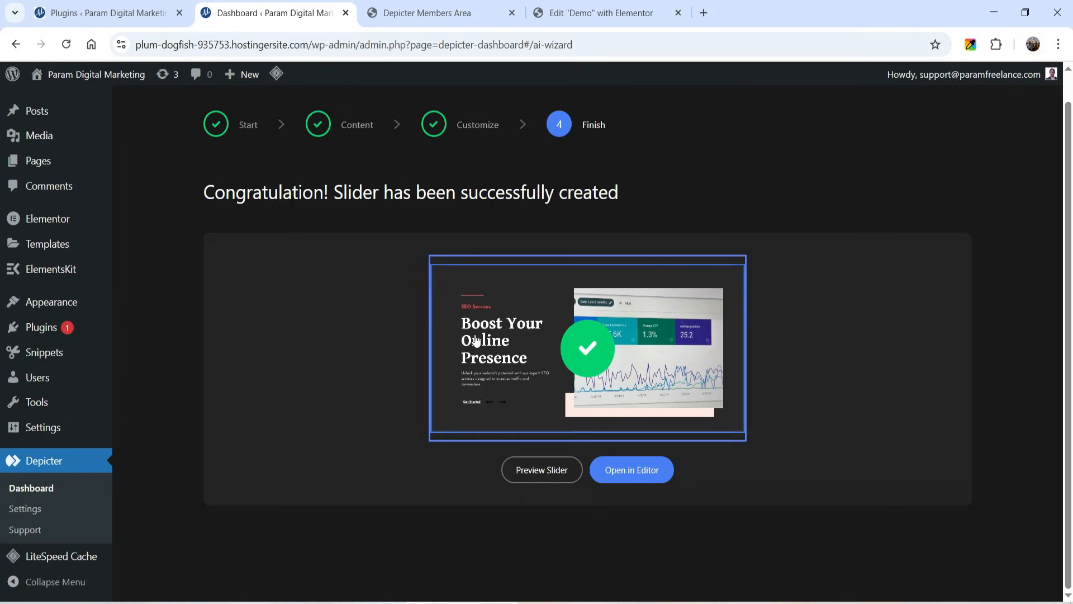
Step: Open the generated slider in the editor, dismiss the welcome video and inspect slide 1's image, heading, subheading and description elements
click(630, 472)
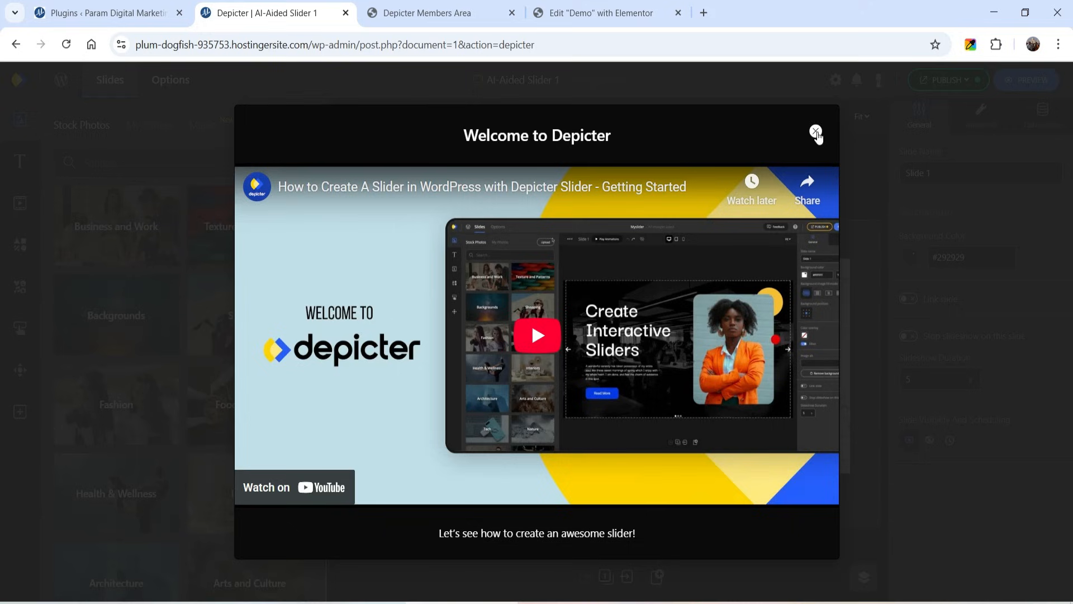
click(815, 131)
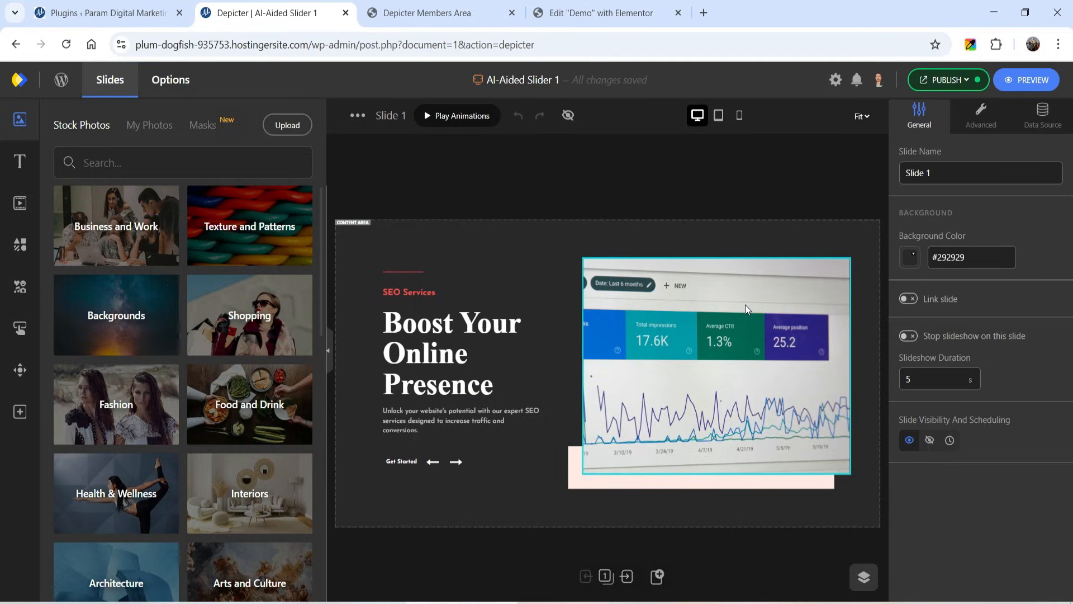
click(718, 352)
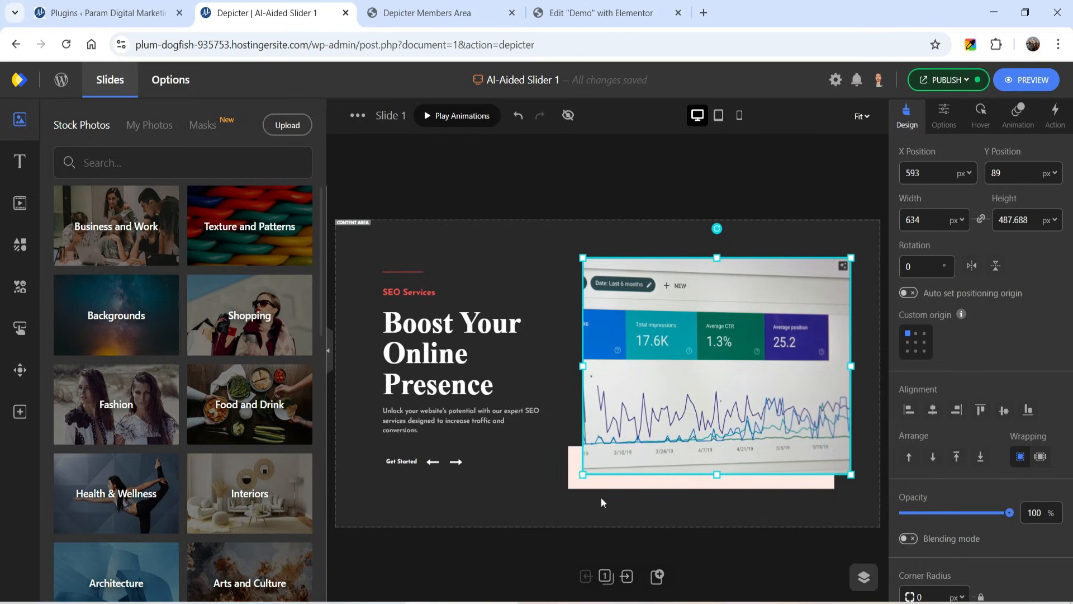
click(461, 359)
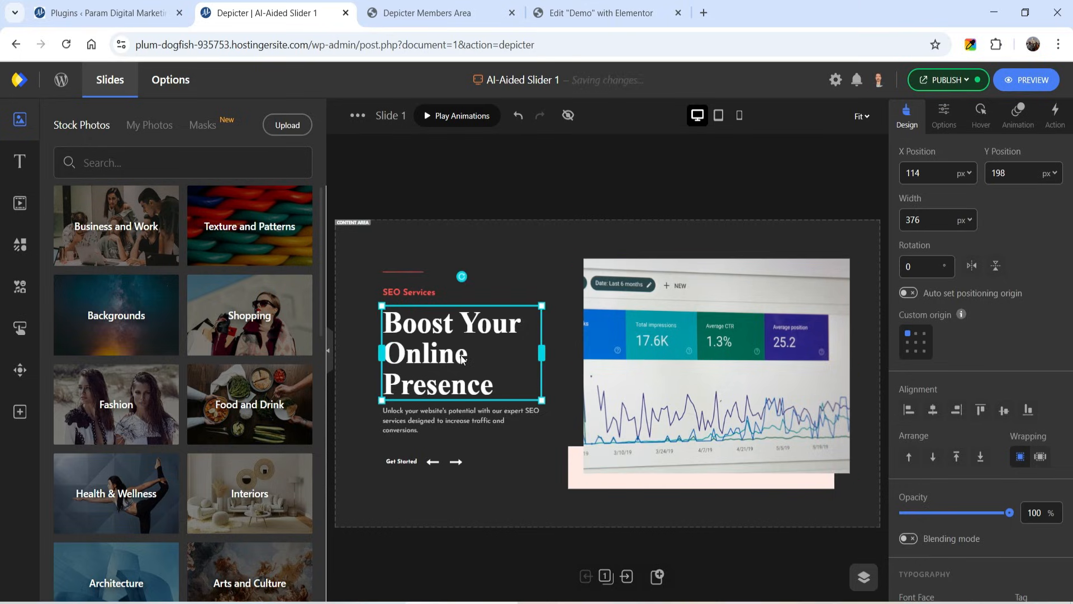
click(422, 293)
click(435, 431)
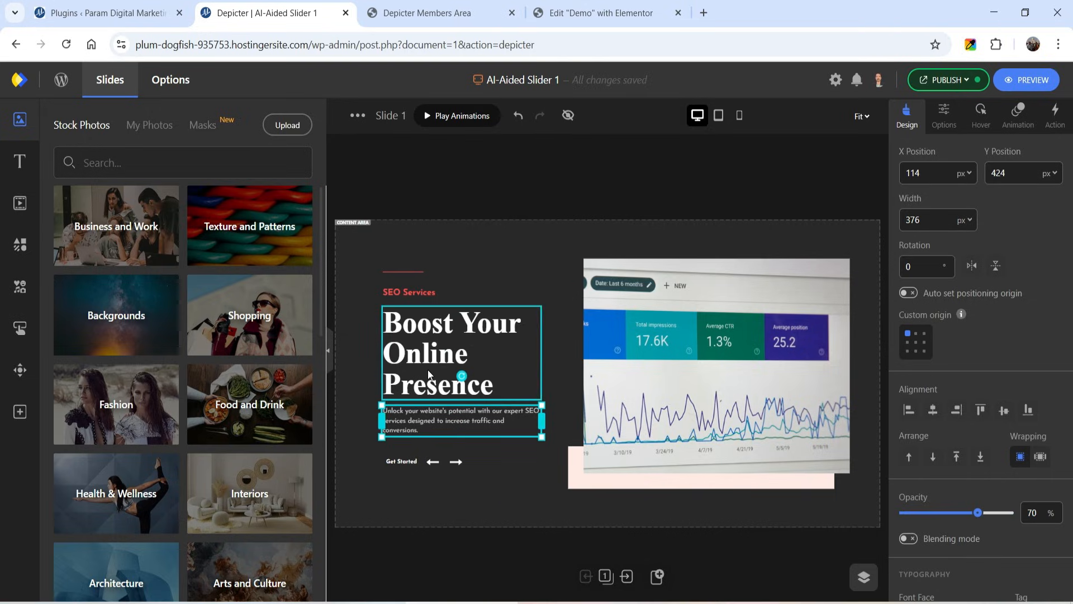
click(587, 239)
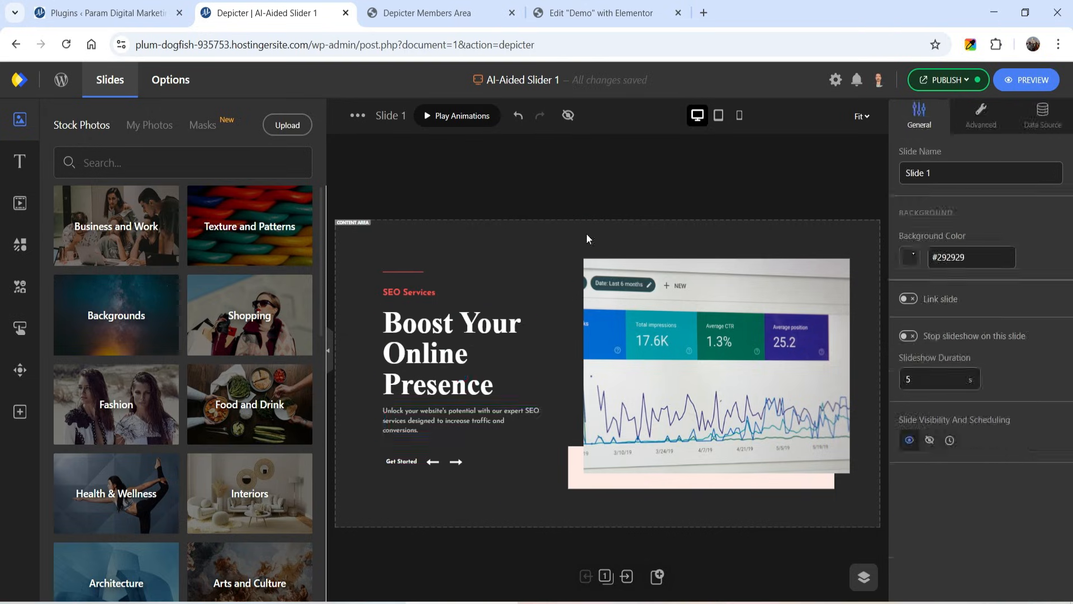
Step: Set slide 1's background color to dark red #3f0b0b
click(910, 257)
click(992, 376)
drag(993, 380, 997, 390)
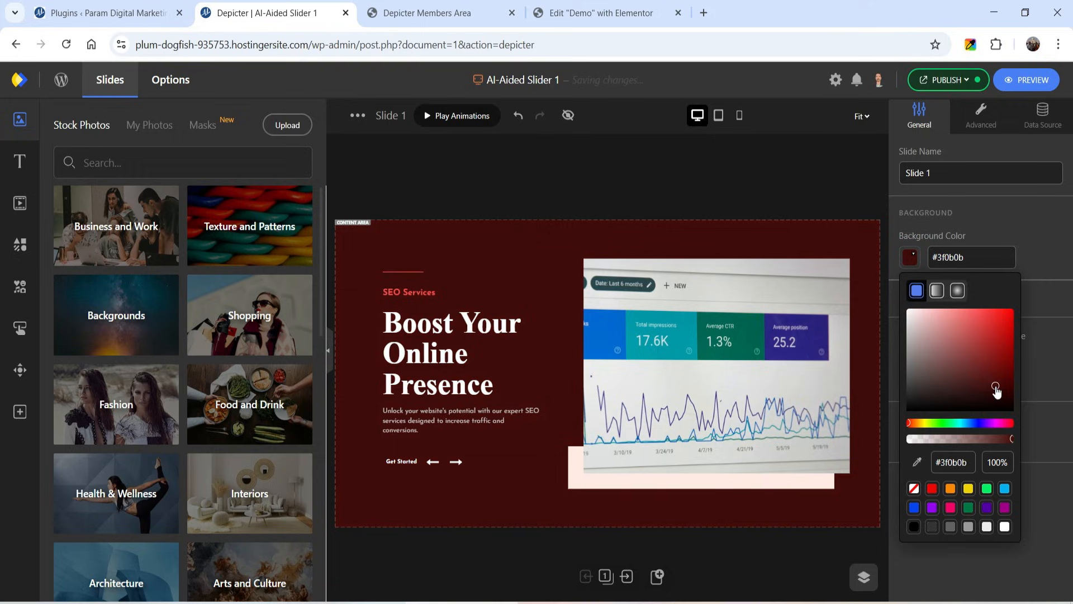
Step: Set the analytics image on slide 1 to 93.9% opacity and a 30 px corner radius
click(769, 323)
scroll(1021, 329, down, 3)
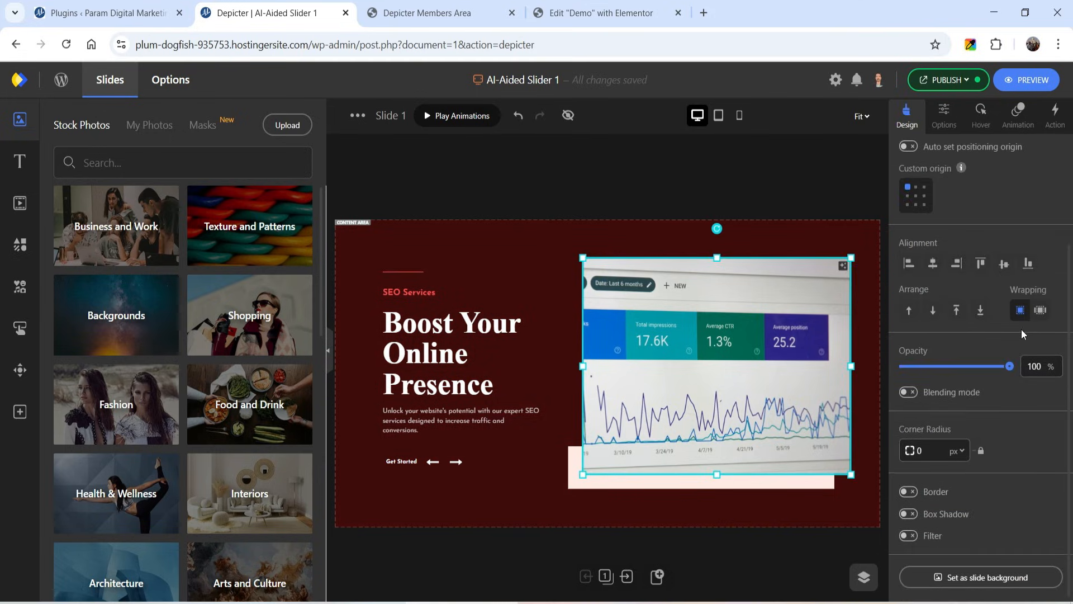
drag(1009, 362, 1003, 363)
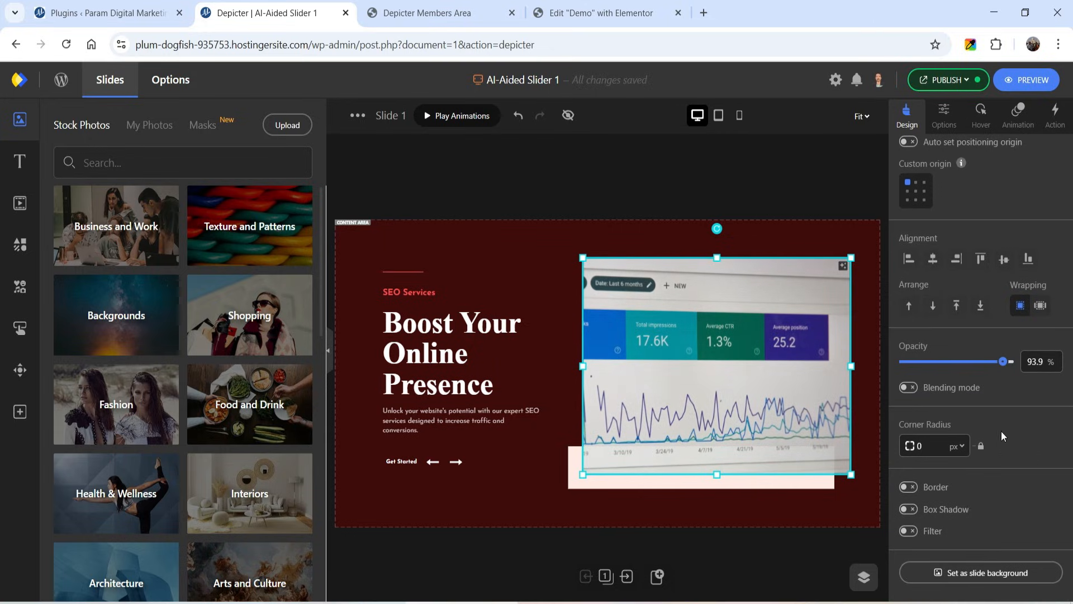
click(929, 445)
text(10)
key(BackSpace)
key(BackSpace)
text(30)
click(550, 288)
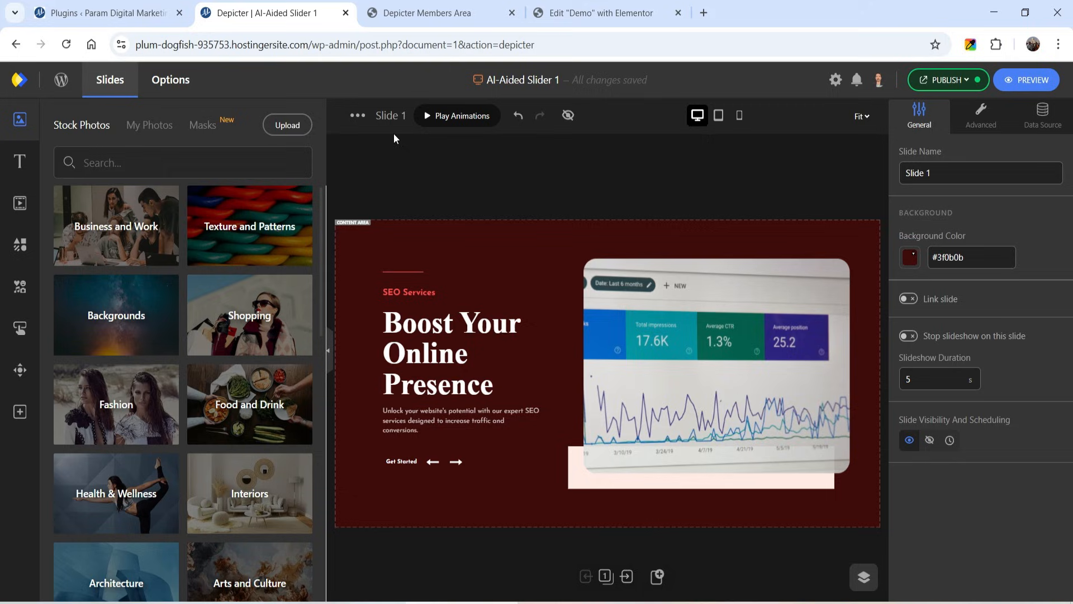
Step: Go to slide 2 and set its background color to dark blue #251864
click(627, 576)
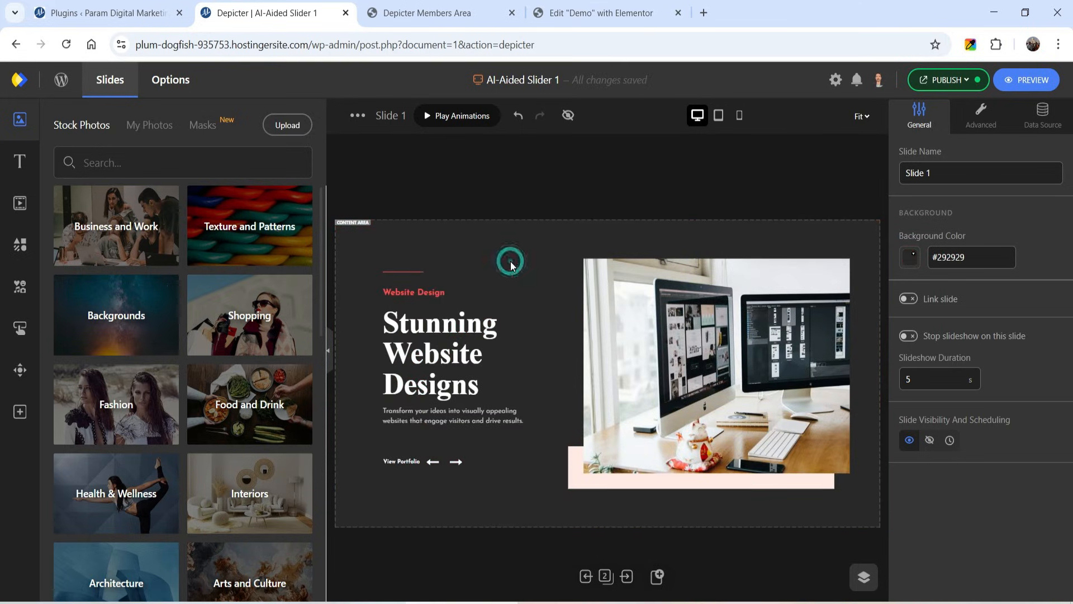
click(911, 258)
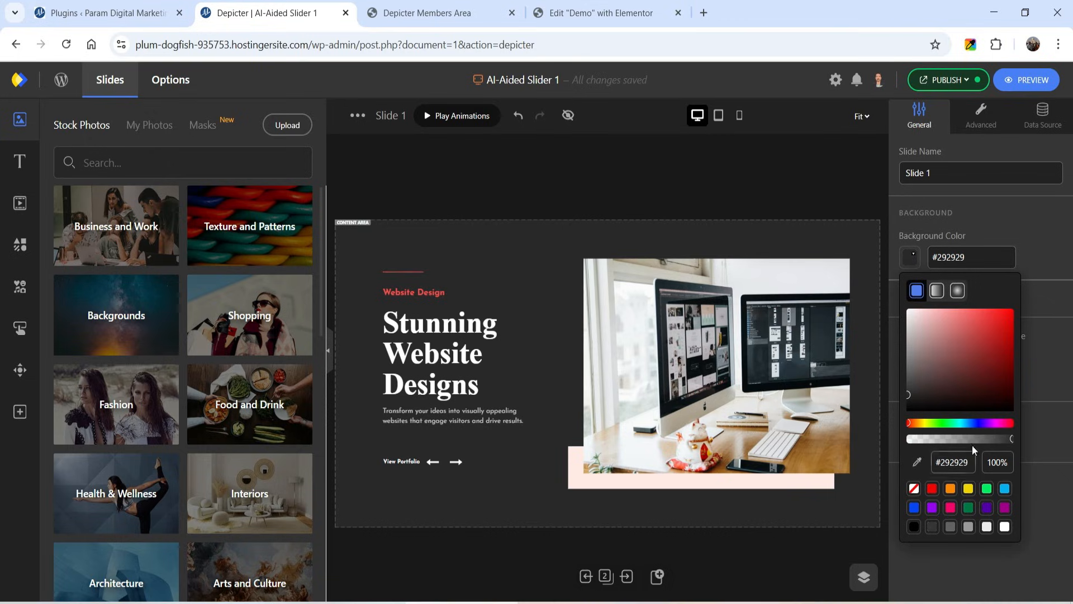
click(981, 423)
click(987, 371)
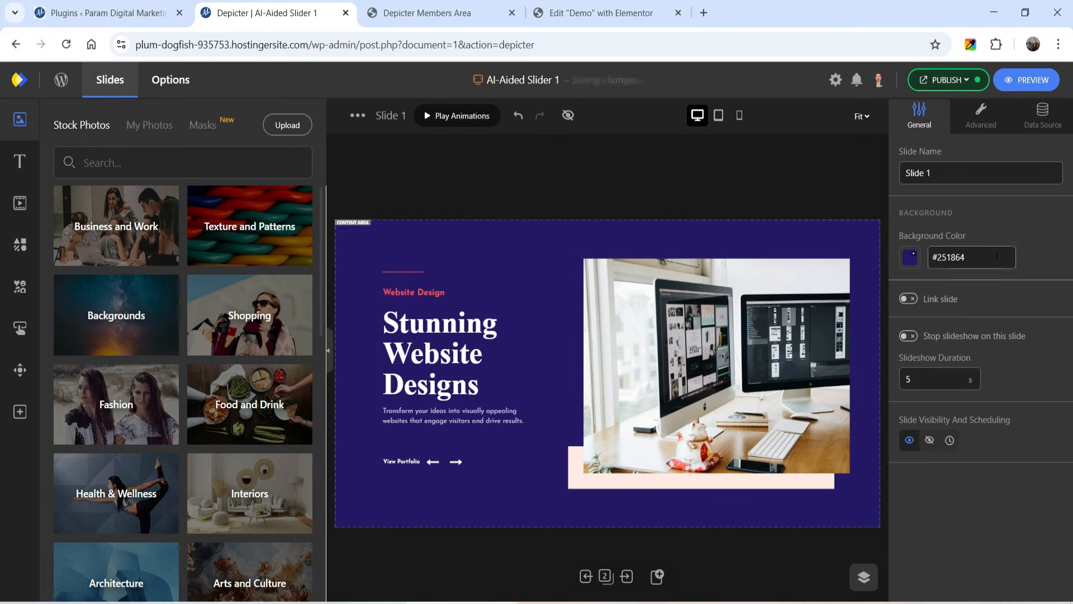
Step: Go to slide 3 and set its background color to dark green #0e3609
click(627, 576)
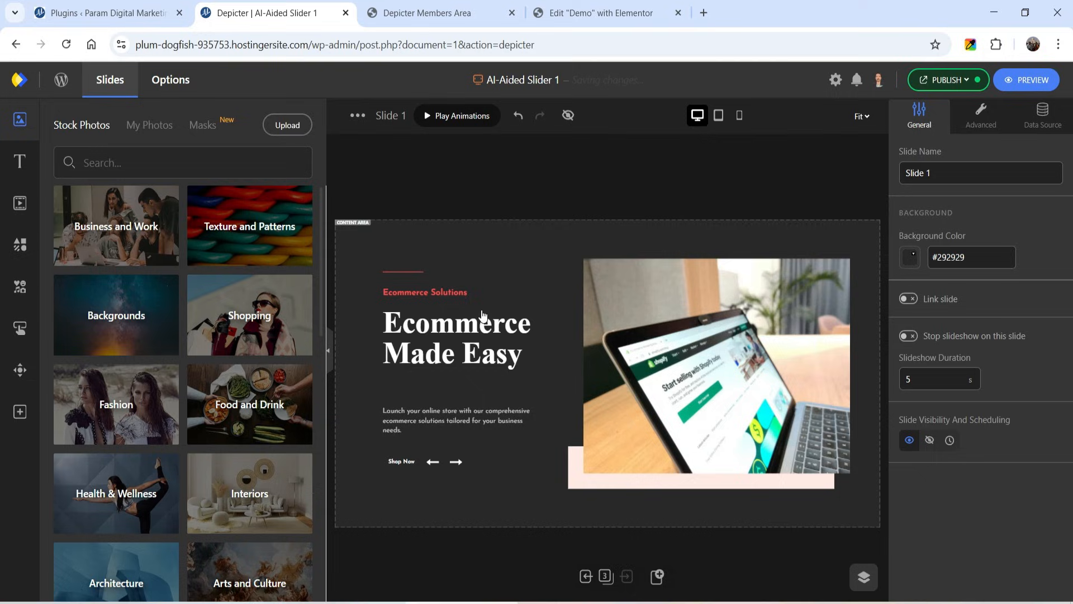
click(911, 257)
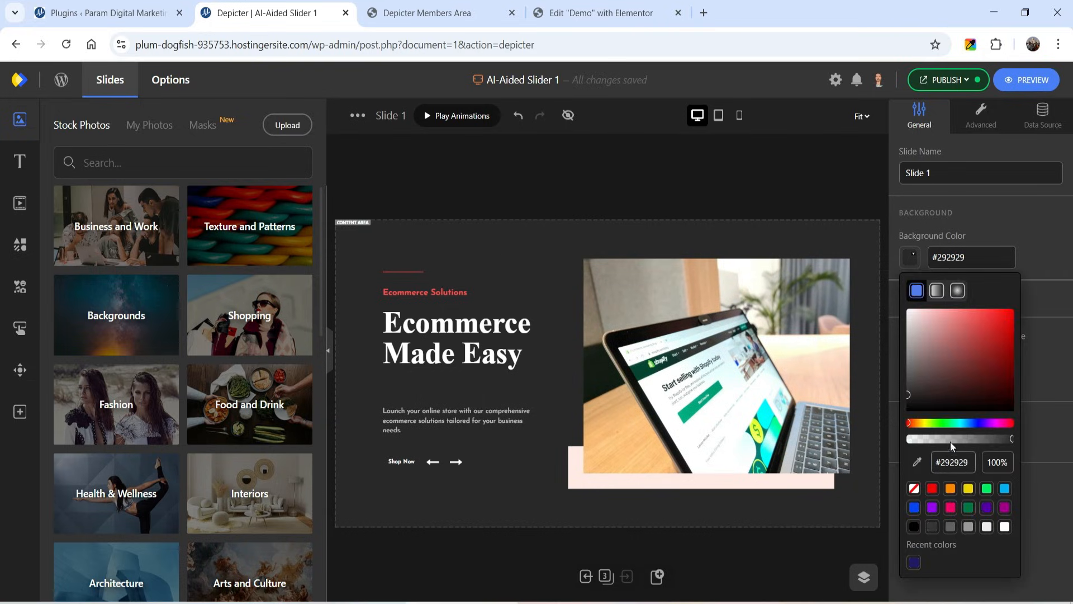
click(940, 423)
drag(995, 376, 996, 389)
click(1043, 557)
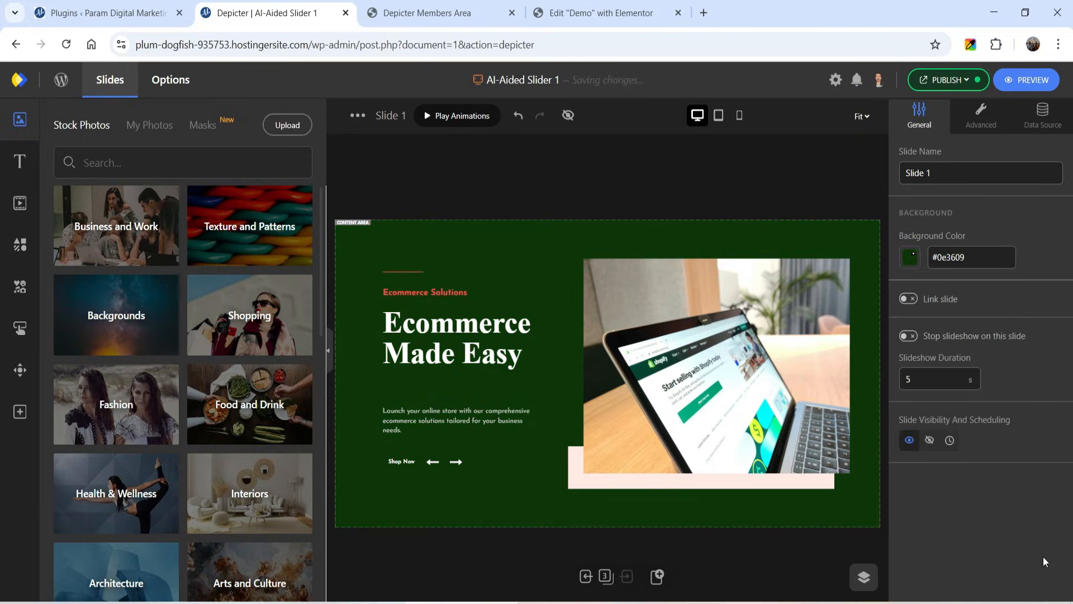
Step: Preview the slider at desktop size, try its slide navigation and close the preview
click(944, 80)
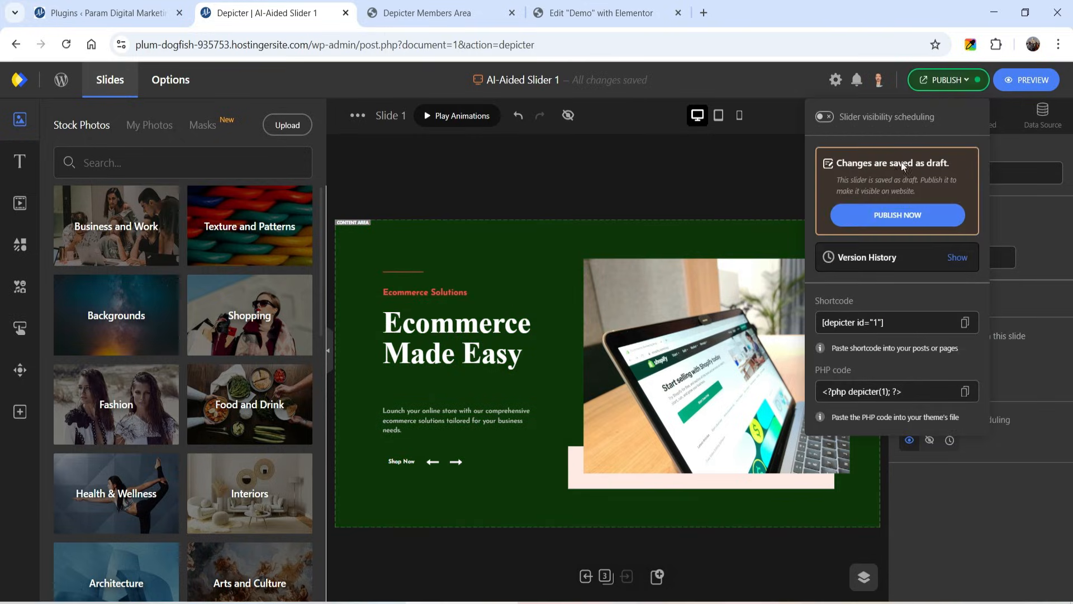
click(881, 216)
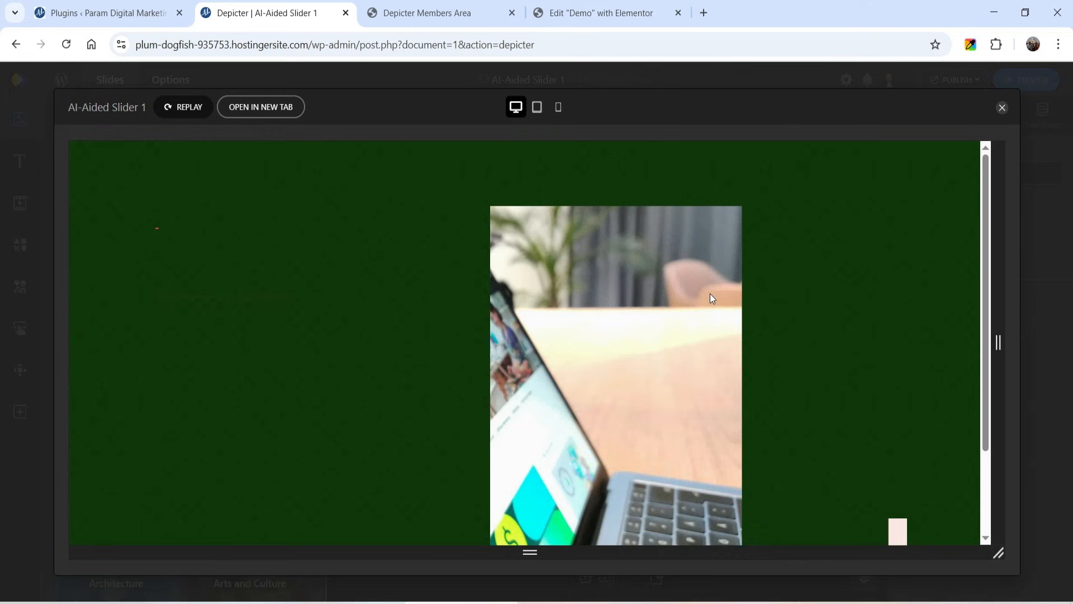
scroll(345, 301, down, 2)
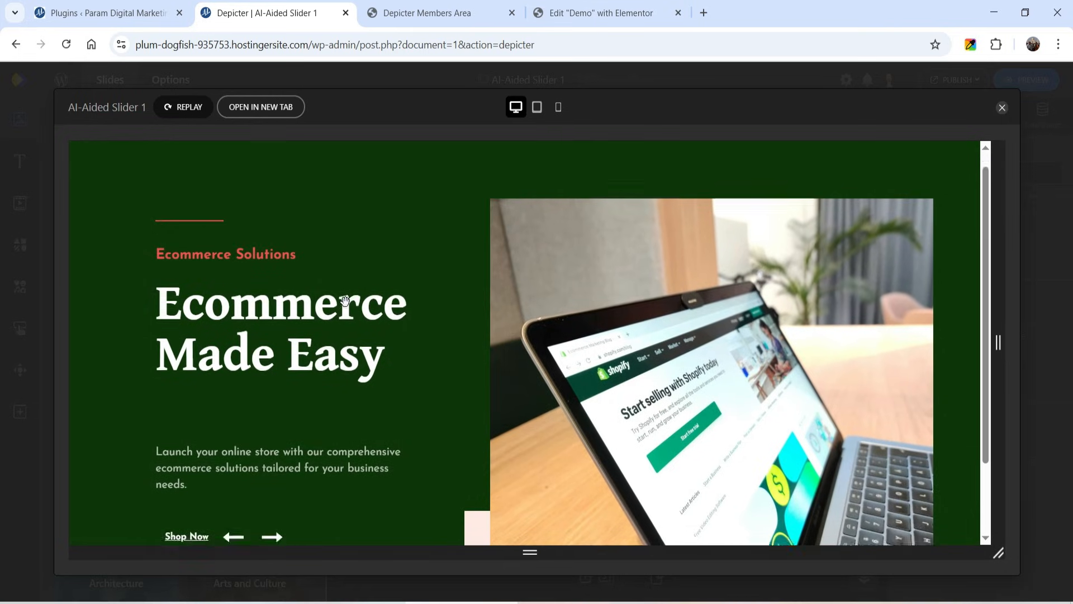
scroll(345, 302, up, 1)
click(276, 509)
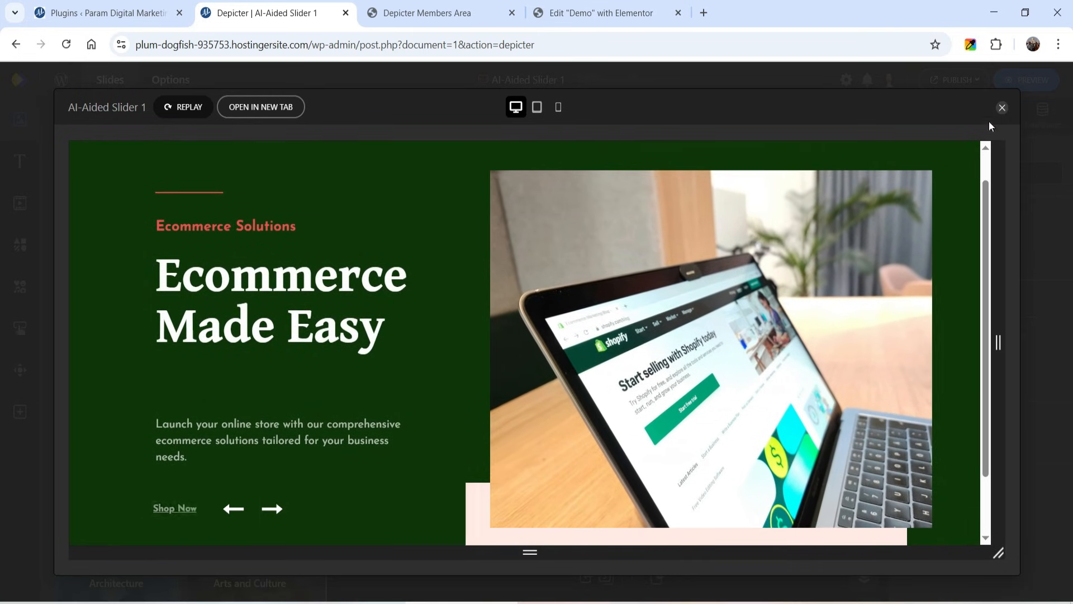
click(1001, 109)
Step: Look through the slider's General, Navigation and Slide transition options
click(172, 84)
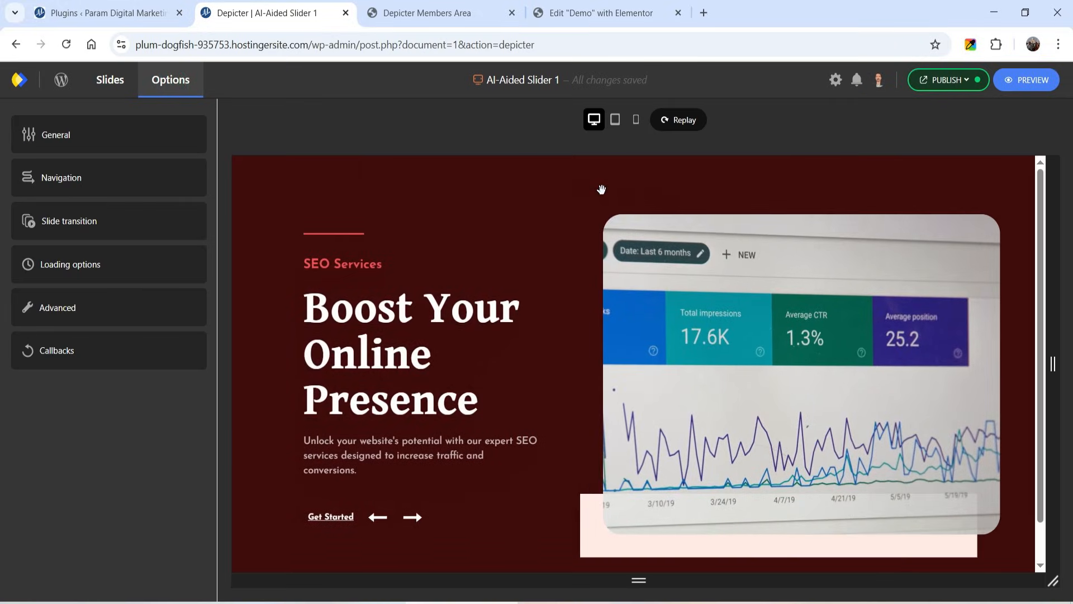
click(84, 138)
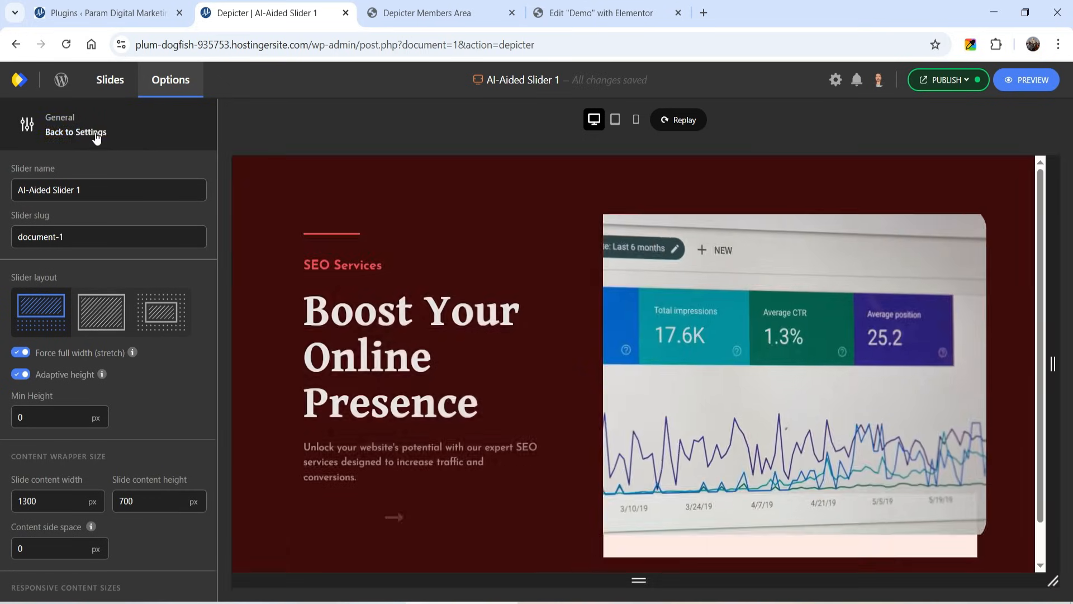
click(84, 133)
click(80, 179)
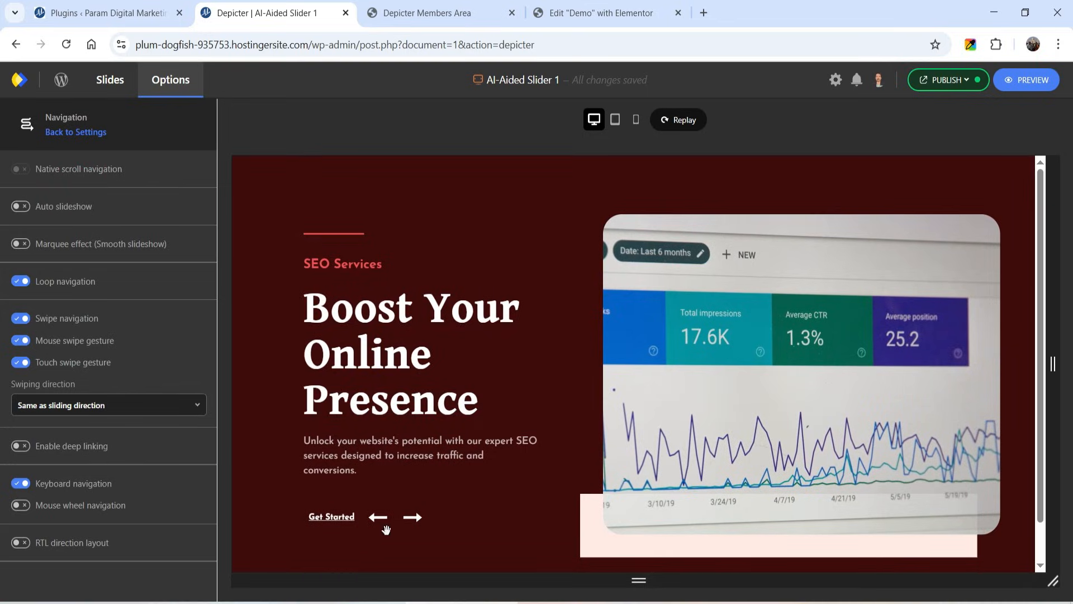
click(69, 132)
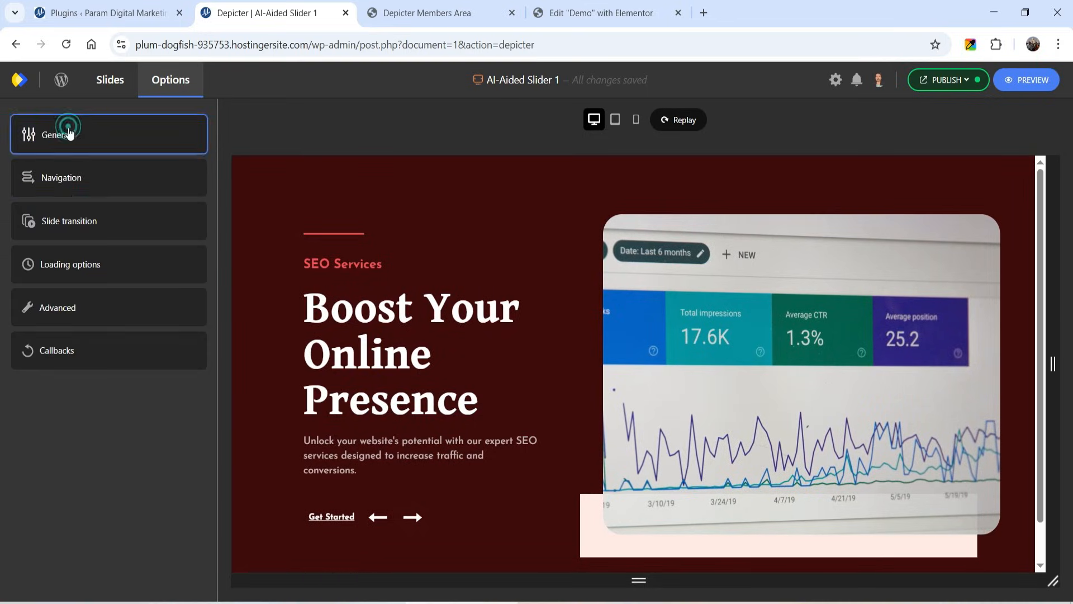
click(74, 229)
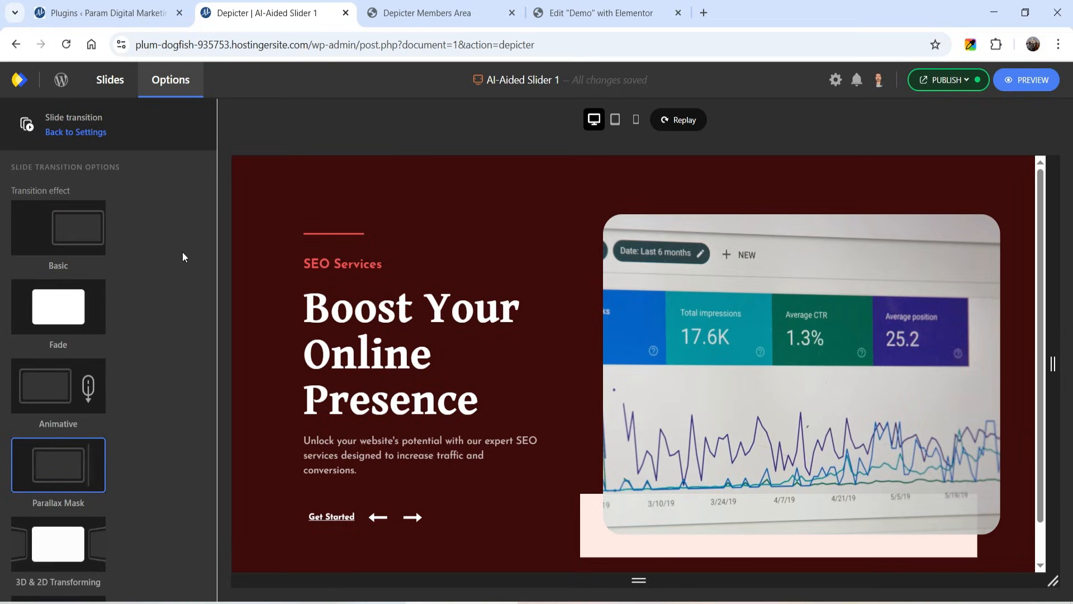
click(70, 133)
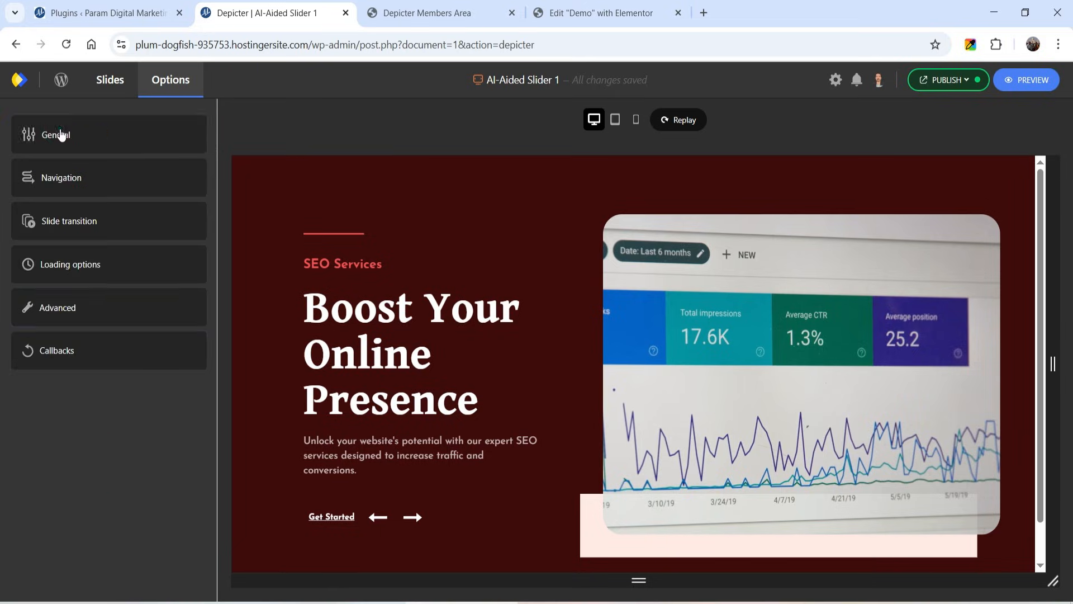
Step: Check the slider's mobile layout by stepping through all slides, and return to the desktop view
click(636, 120)
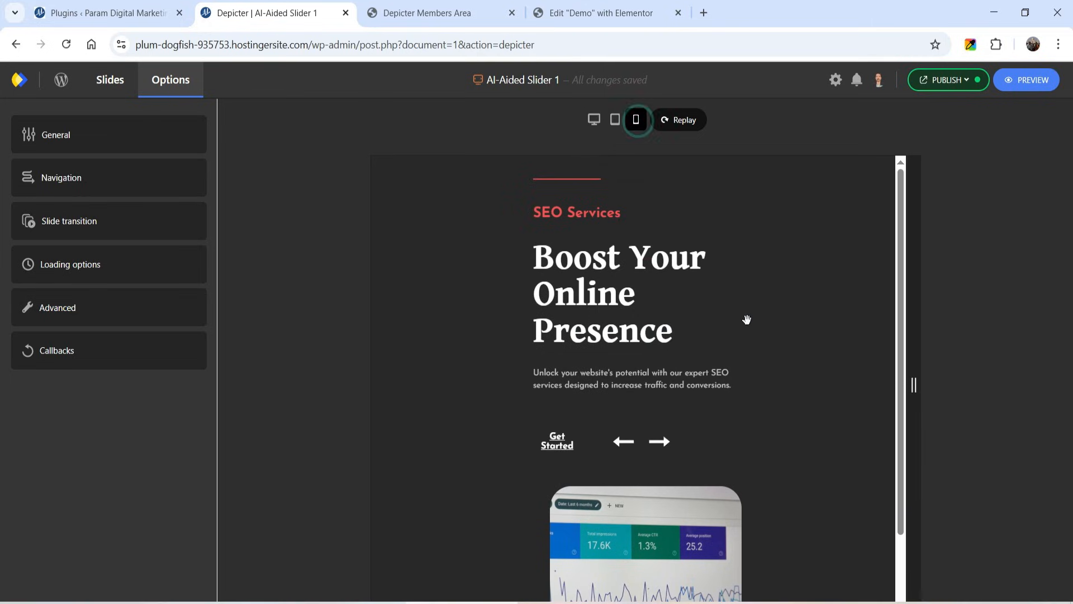
scroll(725, 276, down, 2)
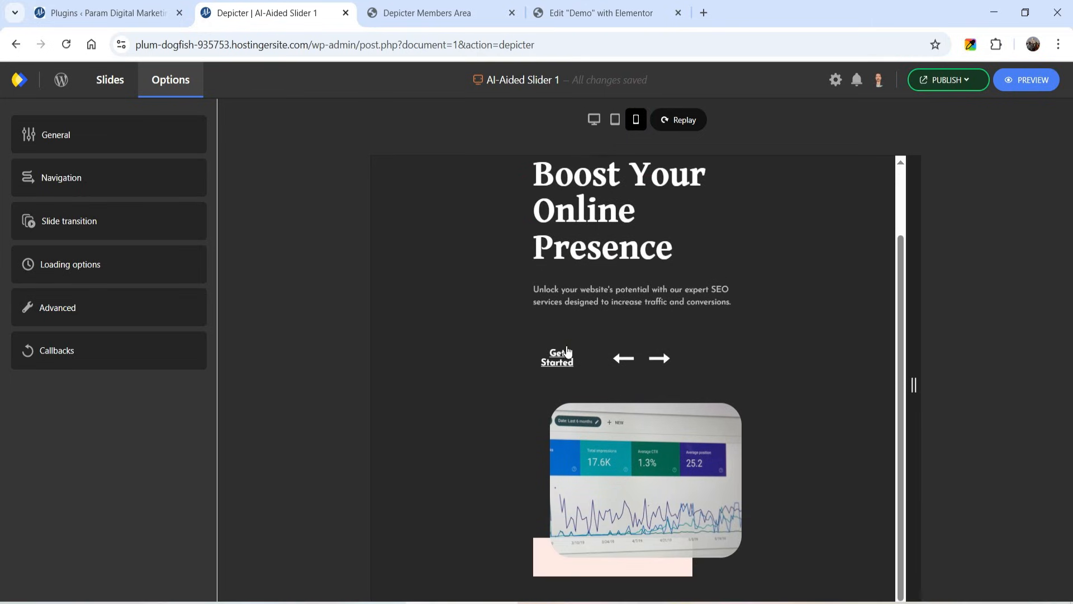
scroll(676, 321, up, 2)
click(657, 445)
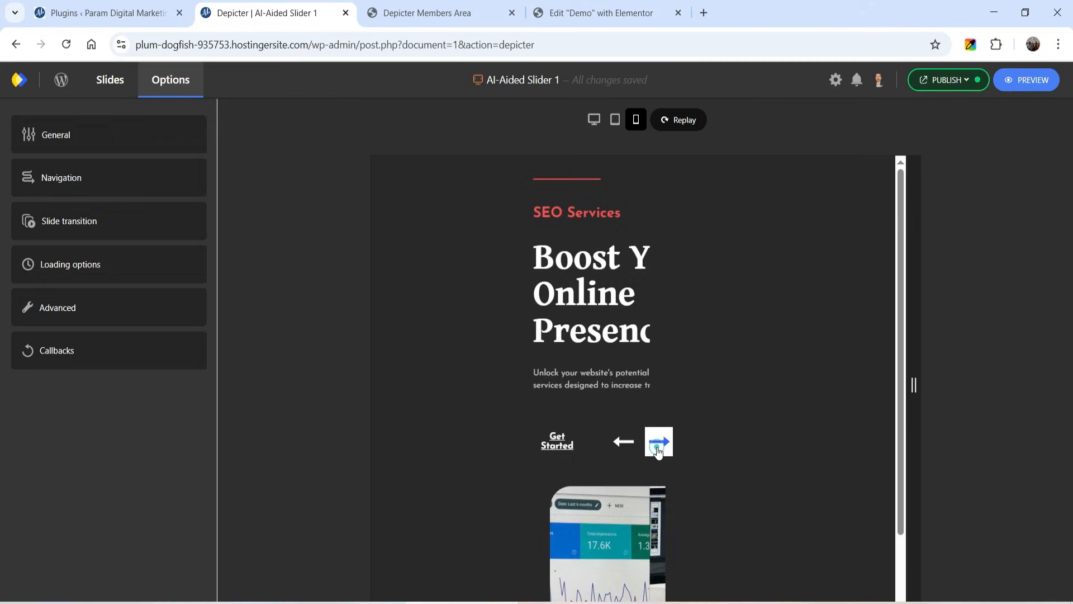
click(657, 447)
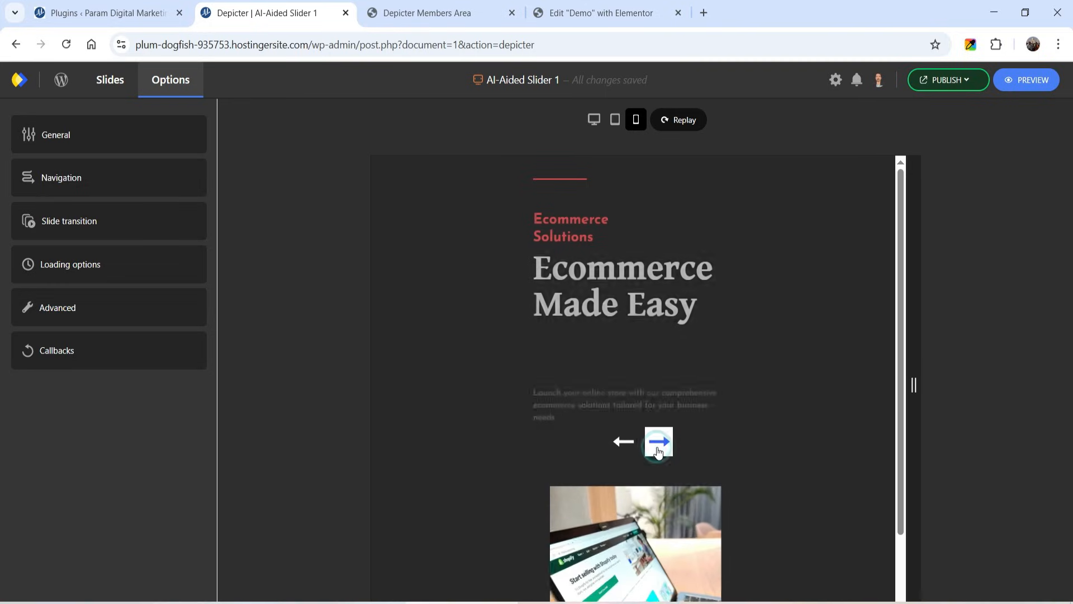
click(658, 447)
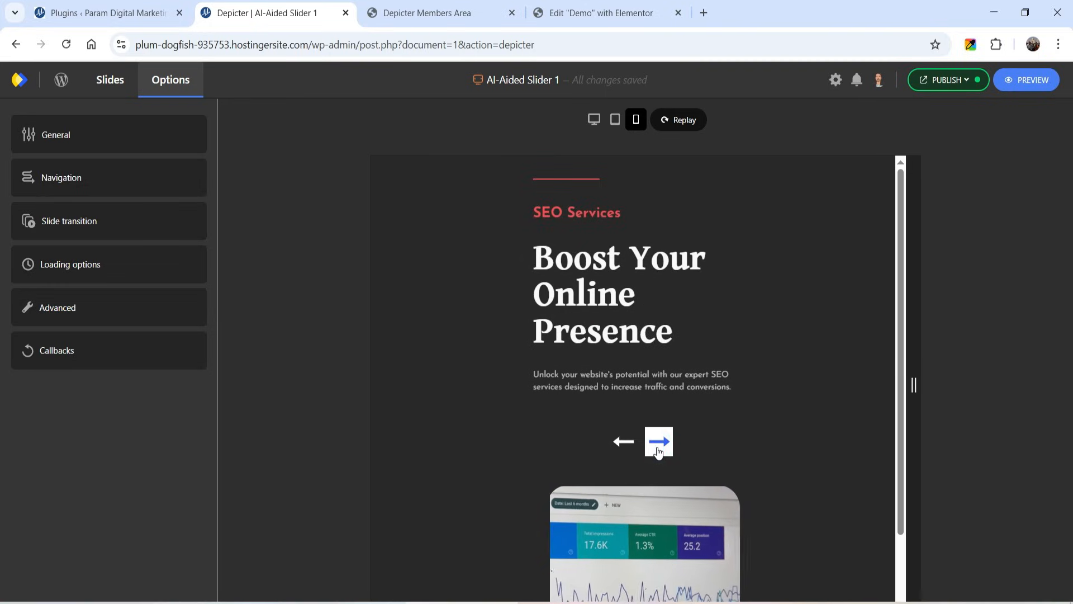
click(594, 119)
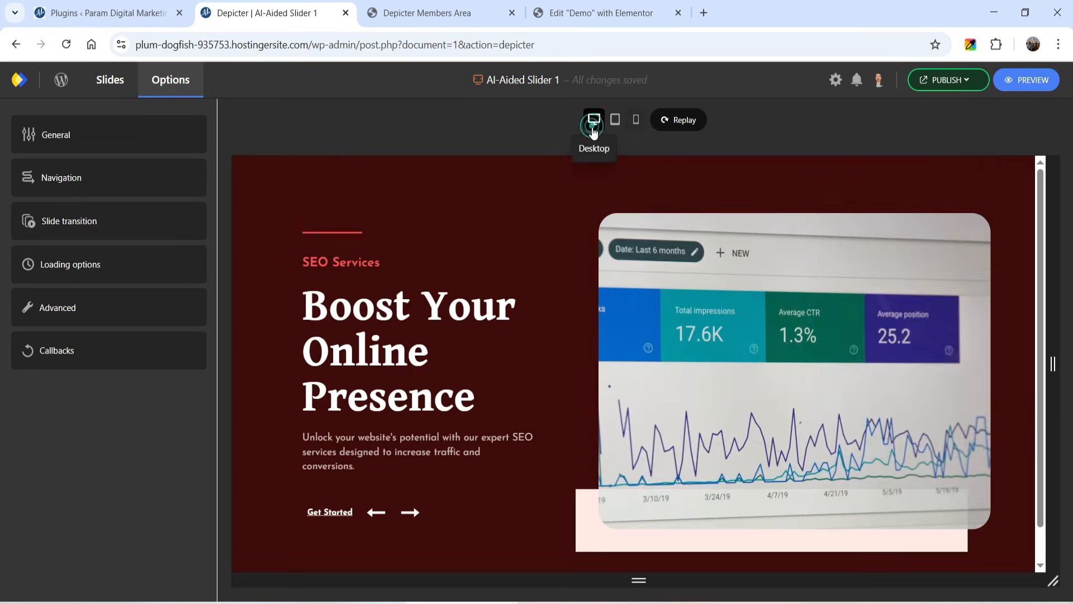
Step: Publish the slider and copy its shortcode
click(966, 79)
click(883, 205)
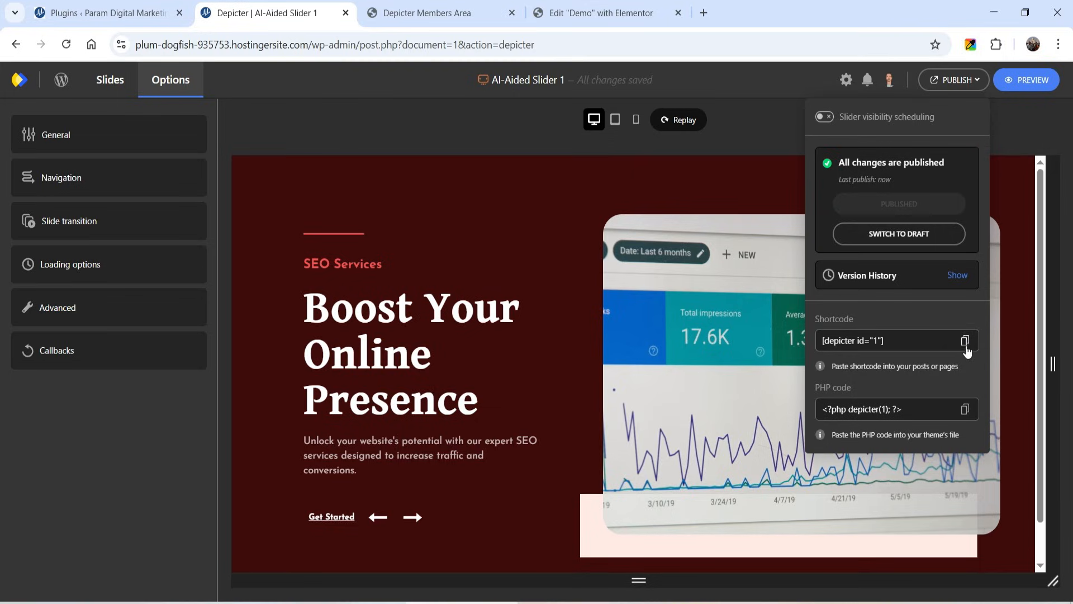
Step: Switch to the Demo page in Elementor and add a single Flexbox container with downward column direction
click(603, 14)
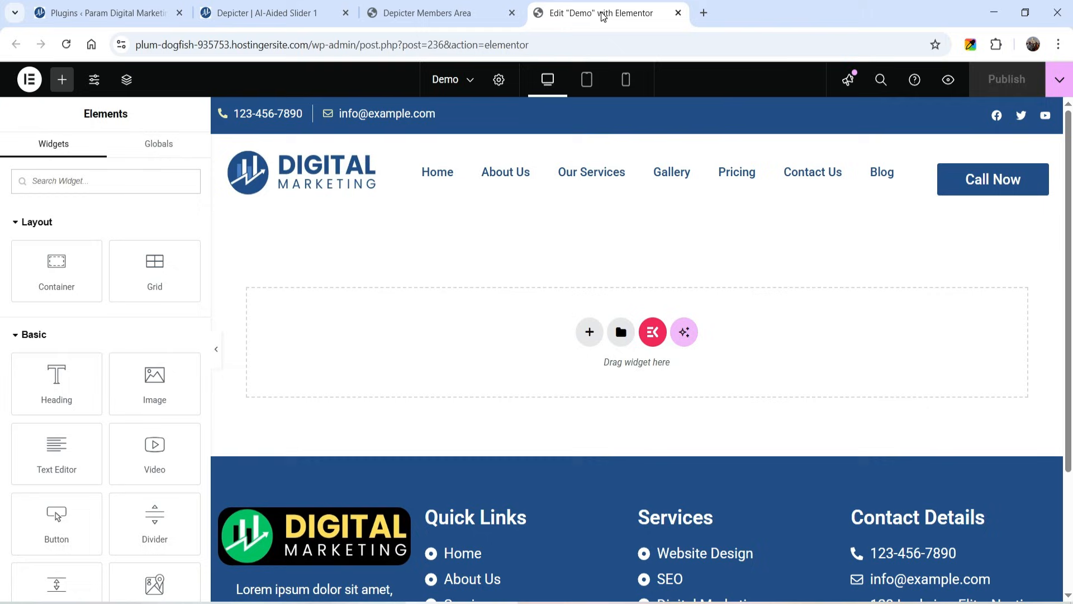
click(589, 331)
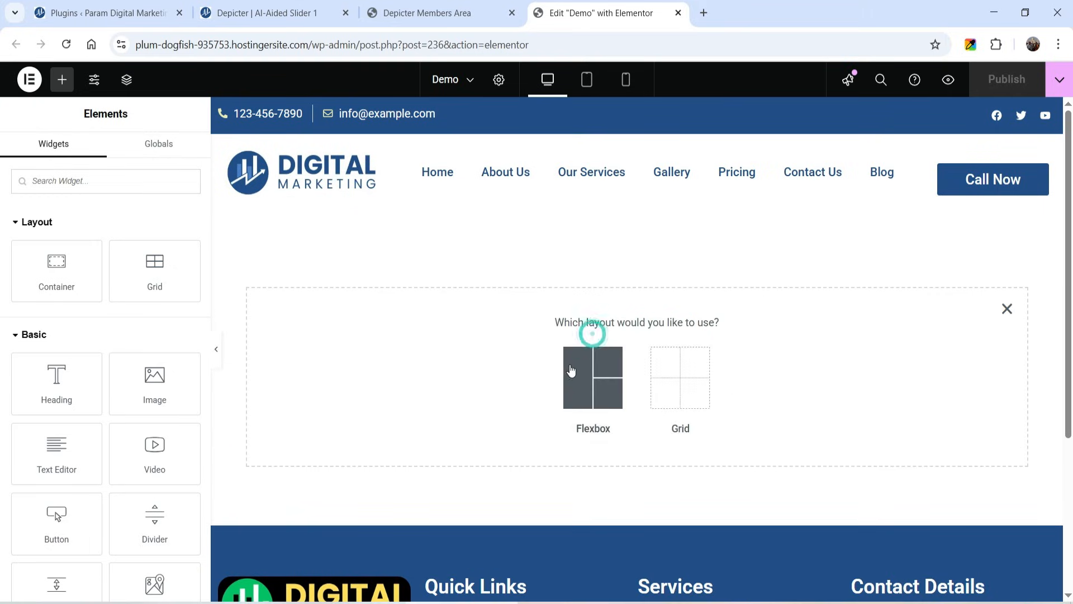
click(593, 363)
click(446, 372)
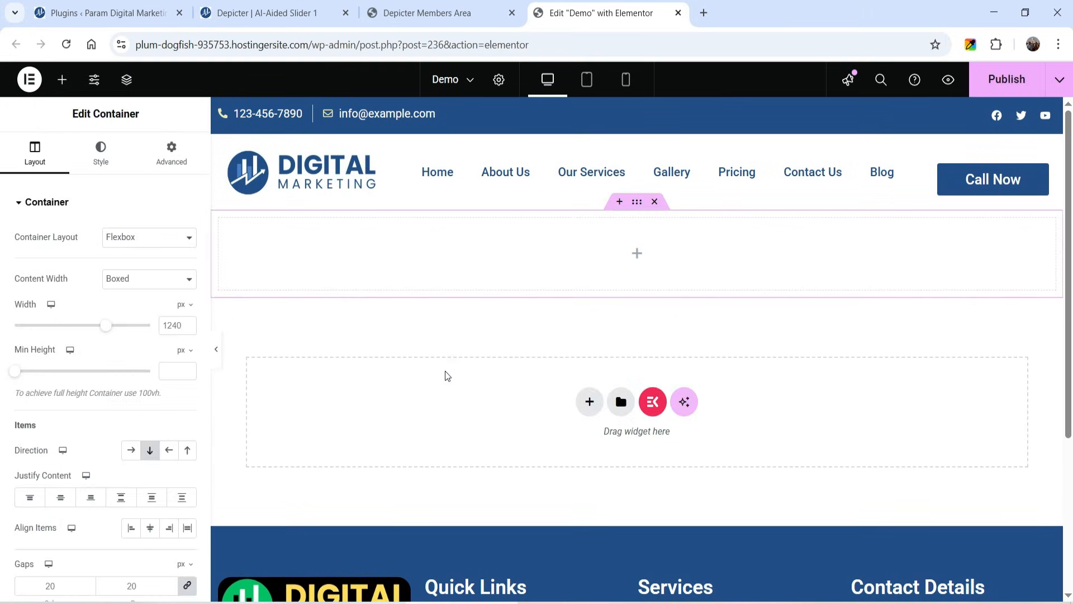
Step: Set the container's content width to Full Width and its padding to 0 px on all sides
click(139, 281)
click(123, 311)
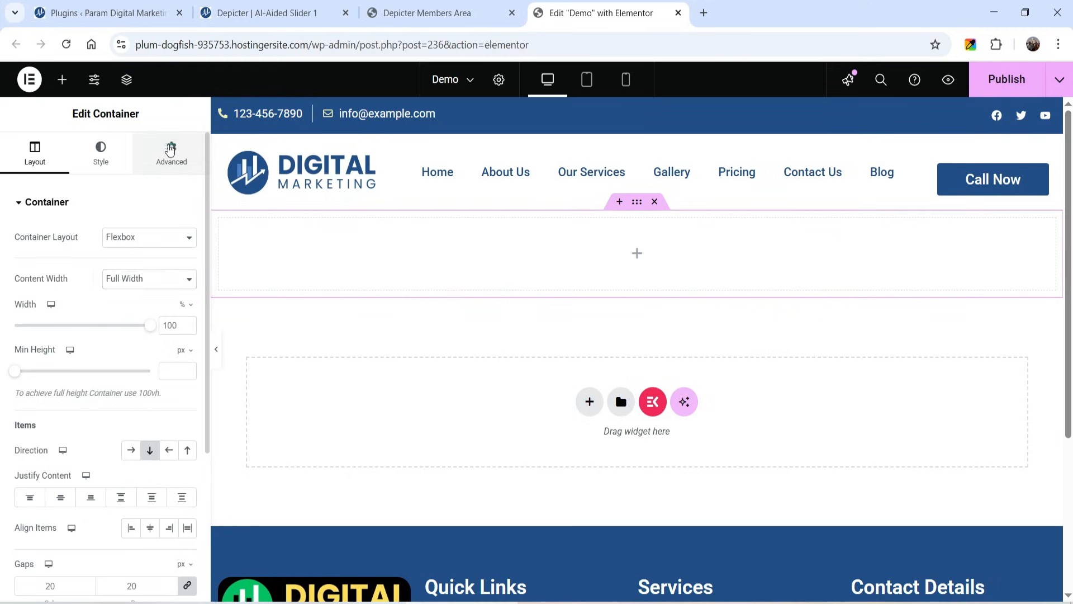
click(171, 150)
click(187, 311)
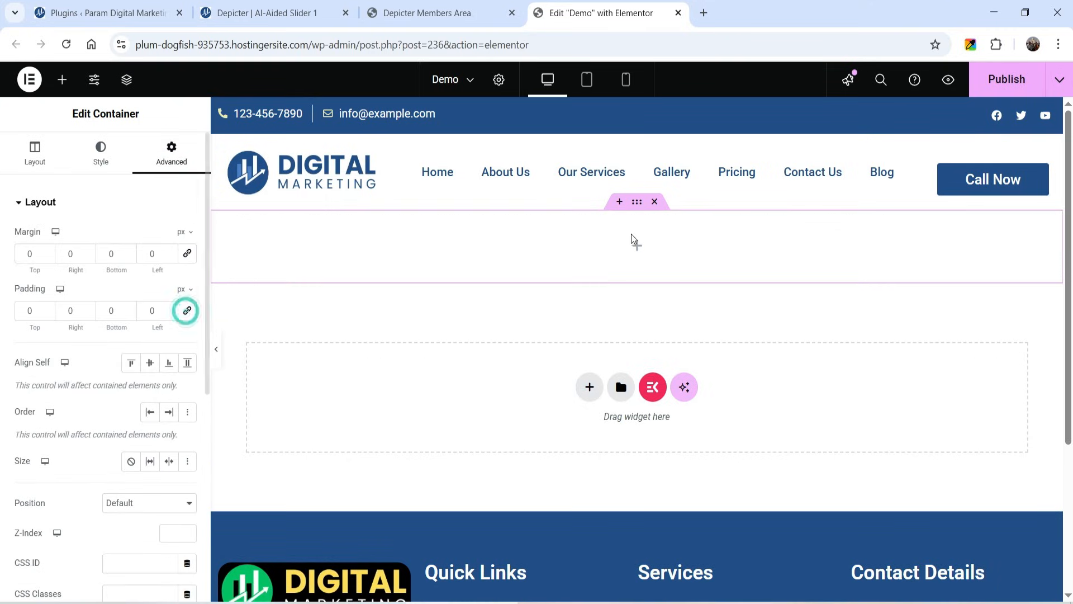
Step: Add a Shortcode widget to the container, enter [depicter id="1"] and check the embedded slider
click(637, 246)
text(short)
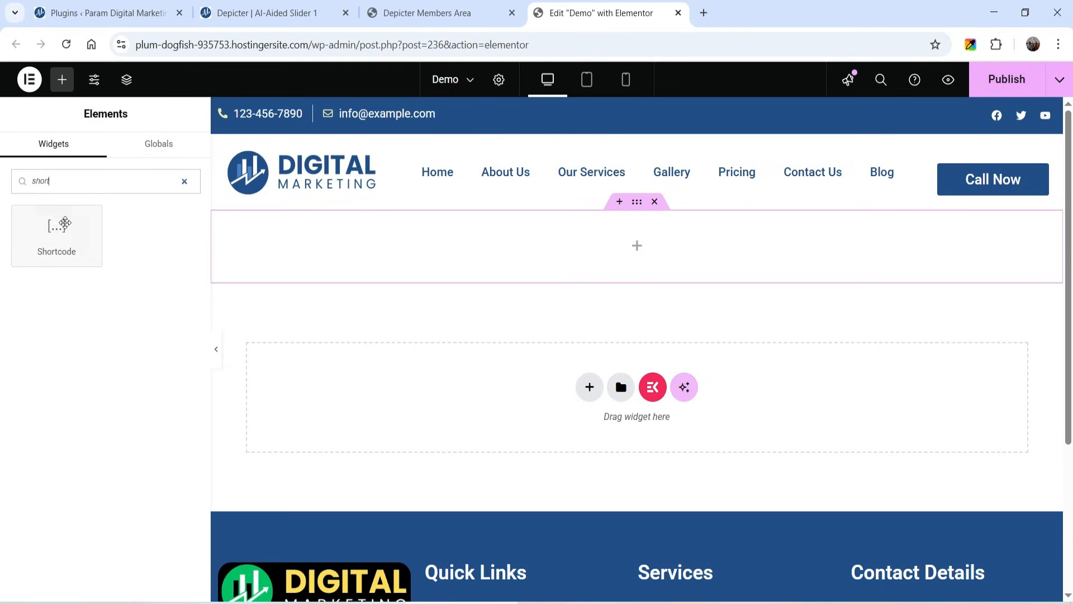
drag(57, 229, 553, 285)
click(82, 292)
text([depicter id="1"])
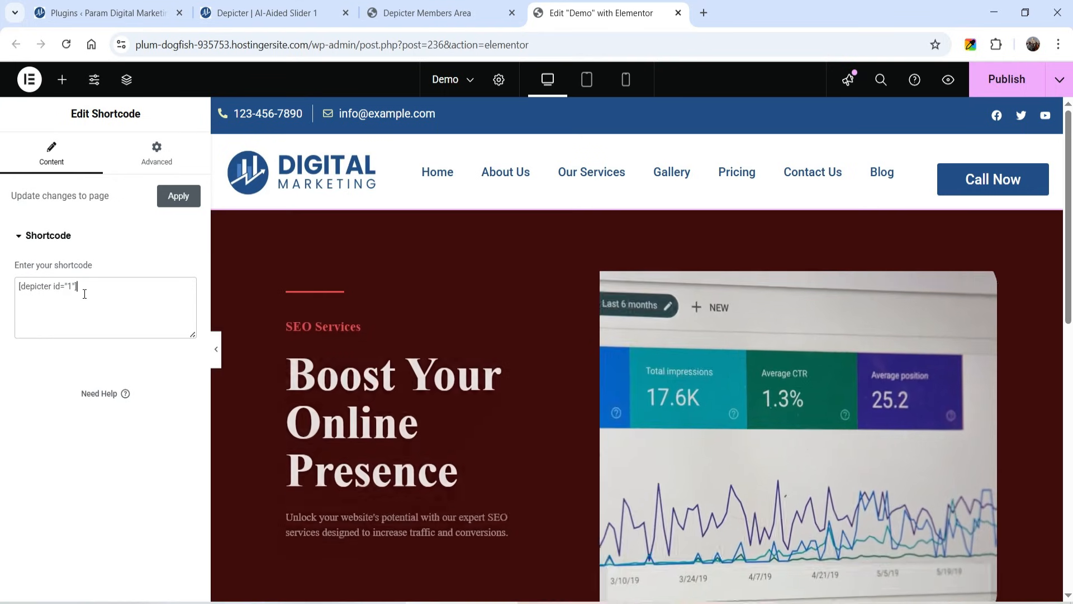
scroll(915, 313, down, 3)
scroll(915, 316, up, 3)
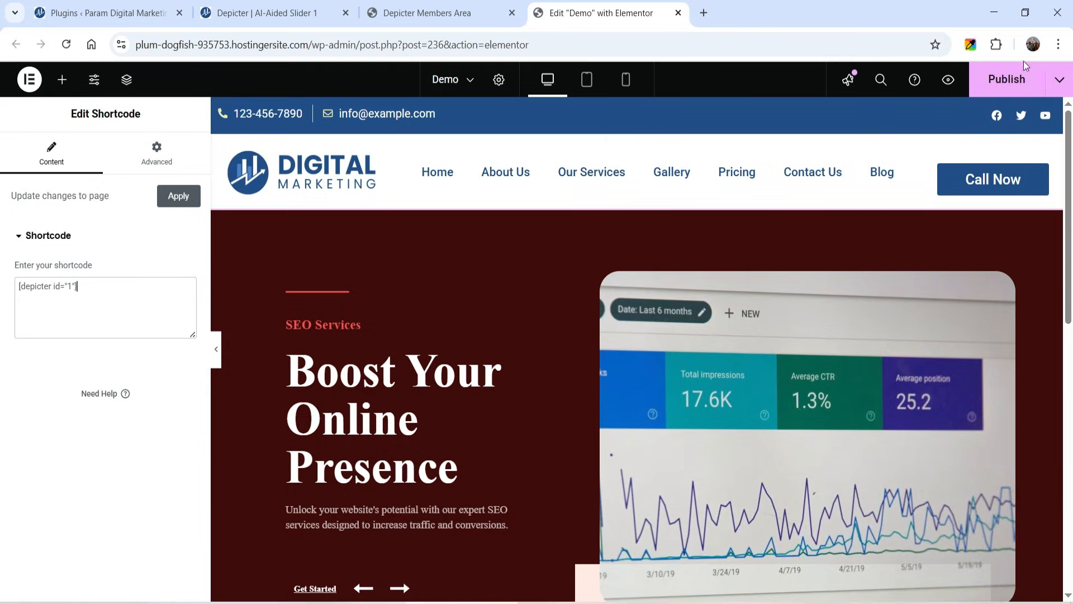
Step: Publish the Demo page and open its live version
click(1018, 71)
click(1059, 80)
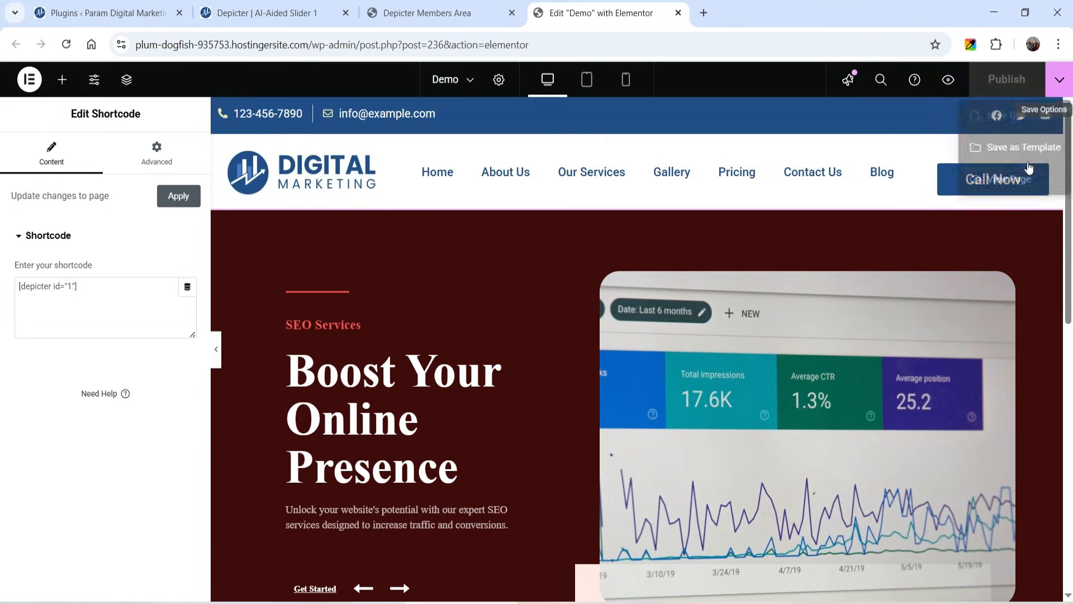
click(1009, 192)
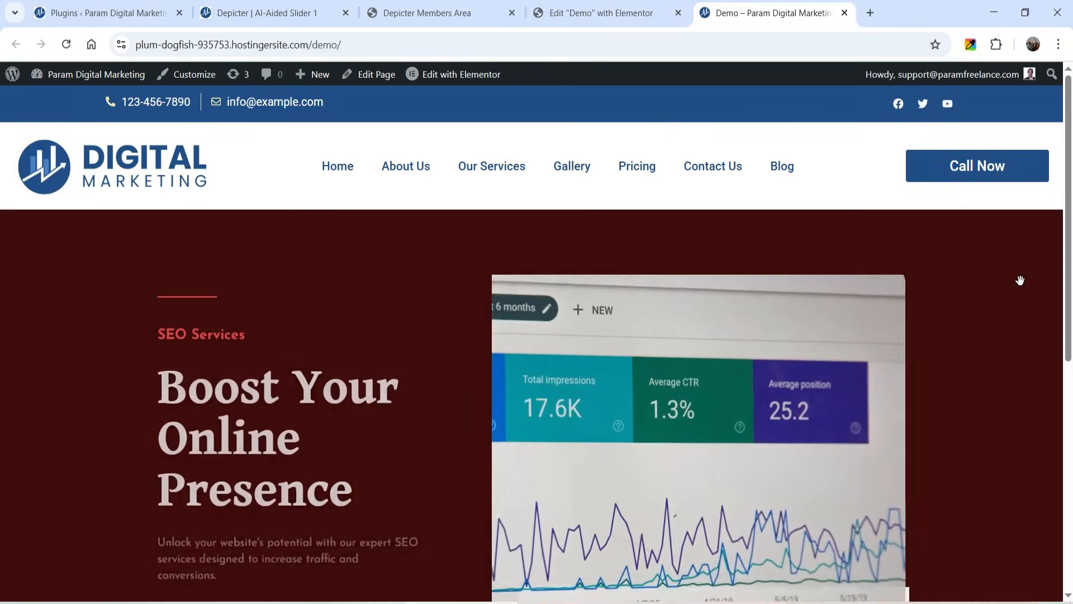
Step: Examine the slider on the live Demo page by advancing through all its slides
scroll(1021, 267, down, 1)
scroll(1021, 268, down, 2)
scroll(1021, 268, up, 1)
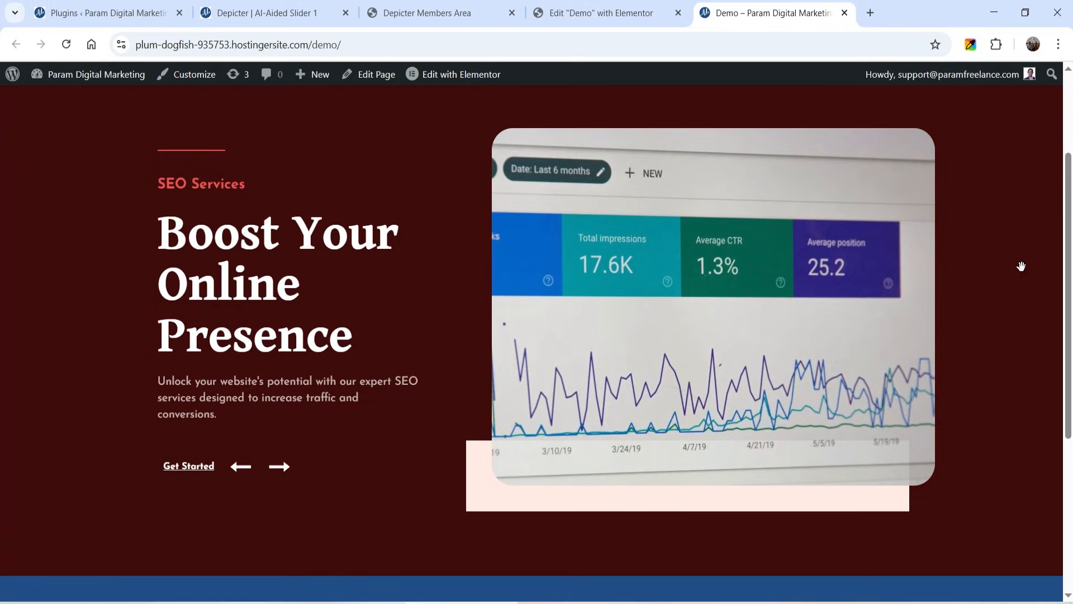
click(280, 470)
click(280, 472)
click(278, 472)
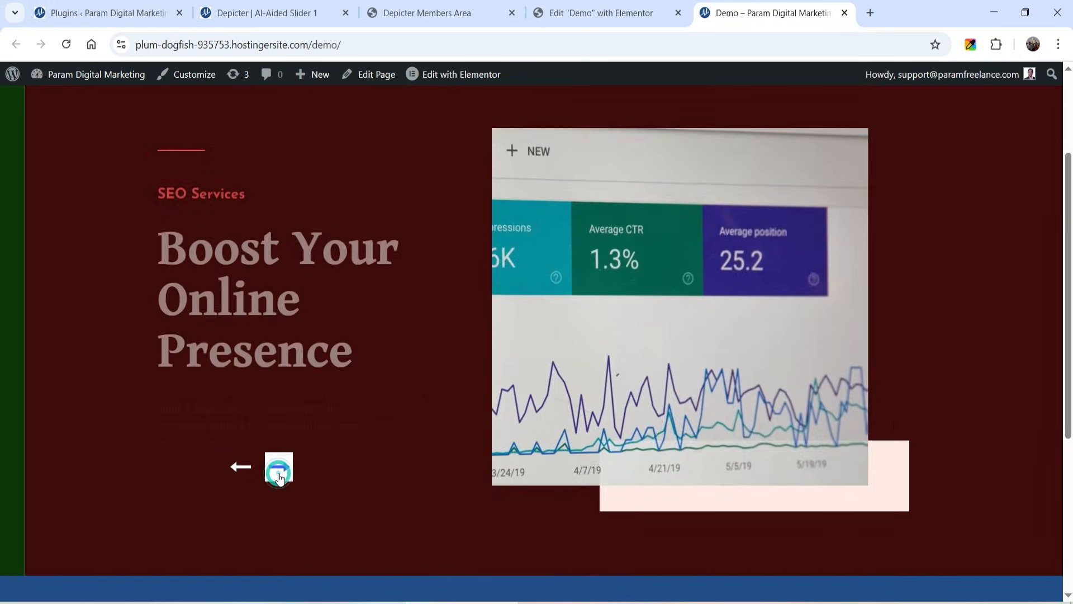
scroll(276, 457, up, 2)
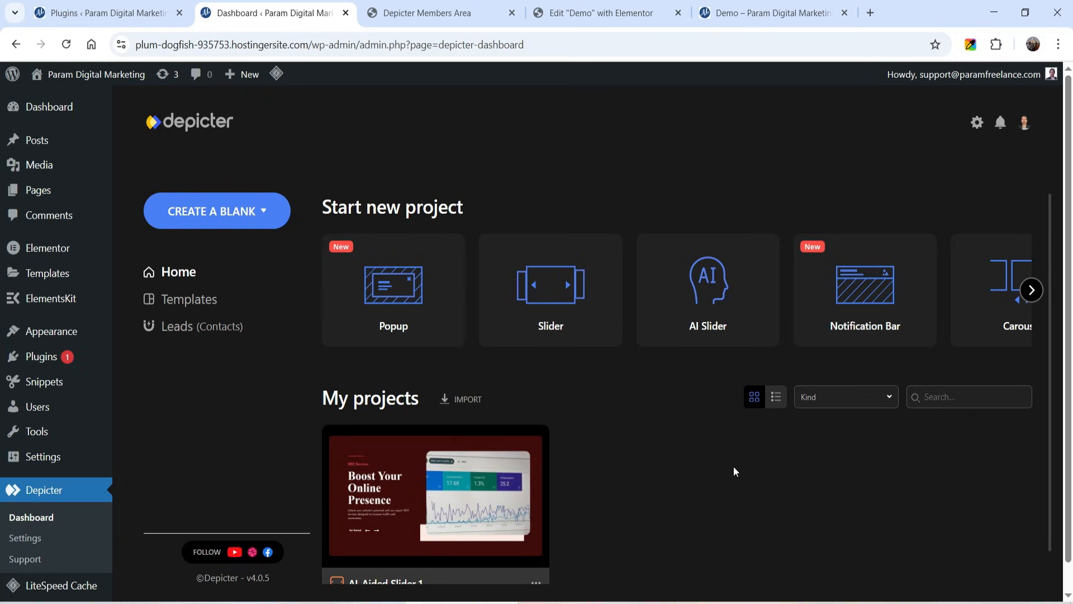